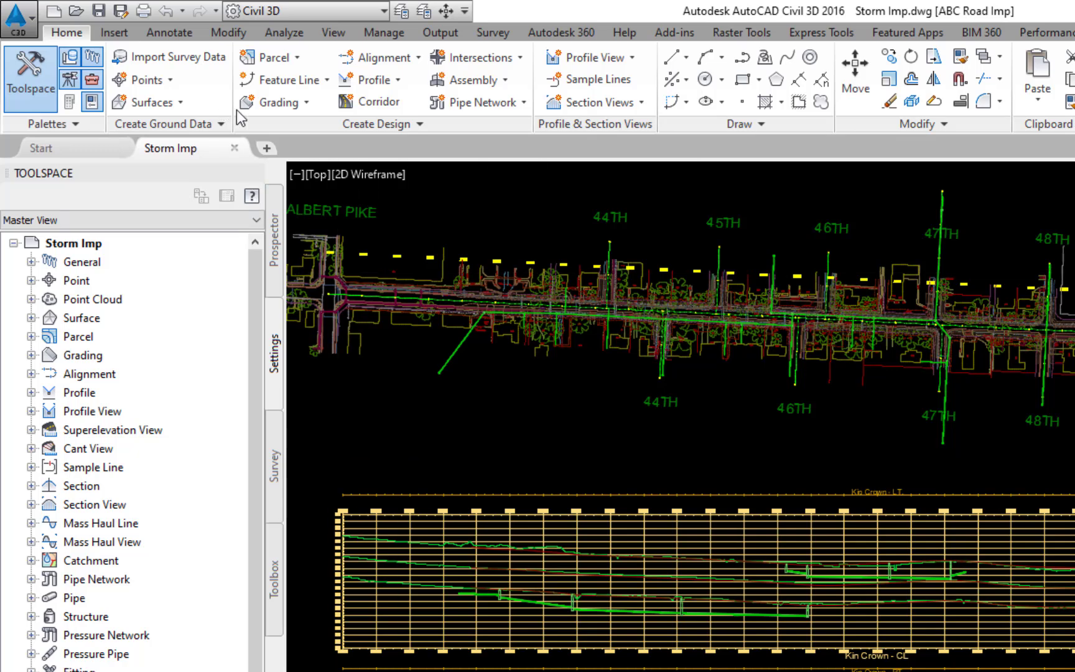
Confirm US Imperial Pipe Catalog and US Imperial Structure Catalog as the pipe network catalogs.
{"action": "left_click", "coordinate": [418, 122]}
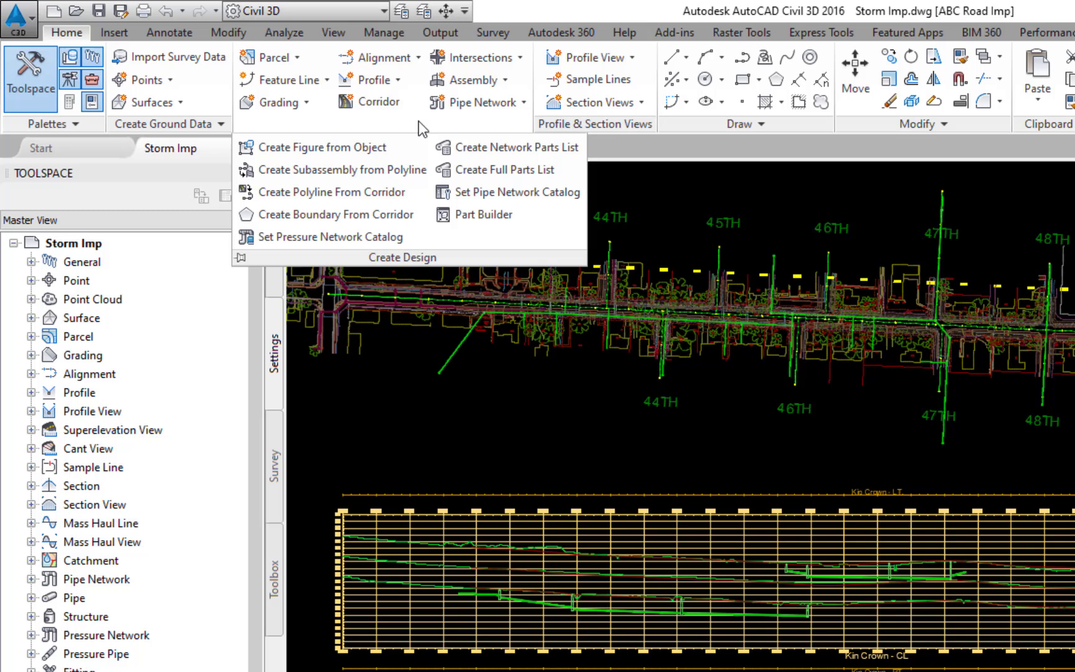
{"action": "left_click", "coordinate": [477, 191]}
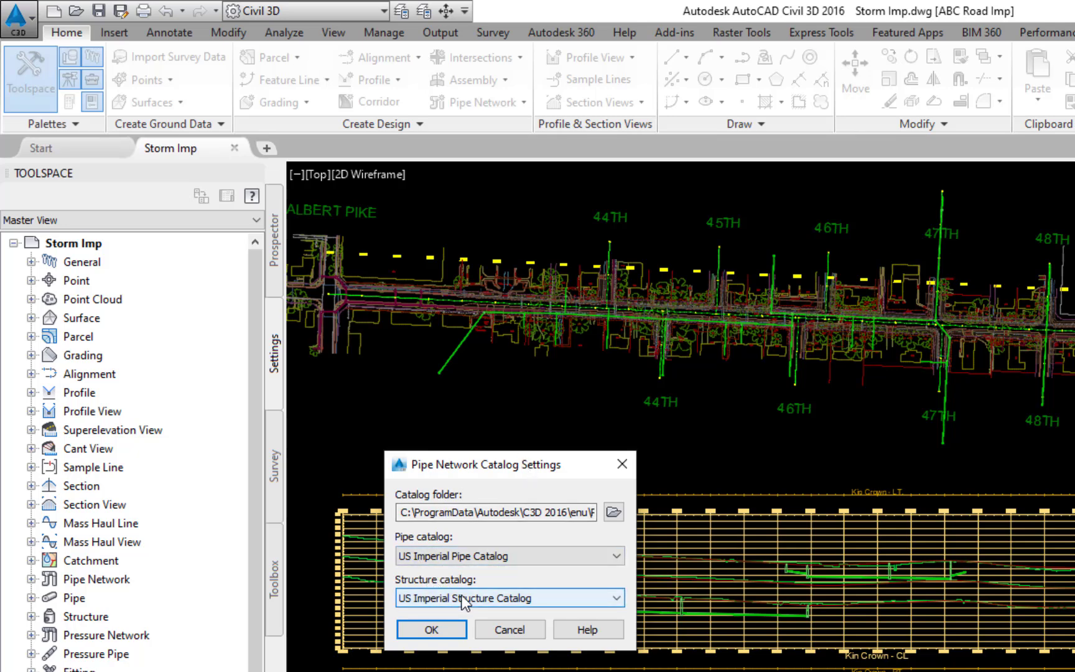
{"action": "left_click", "coordinate": [428, 630]}
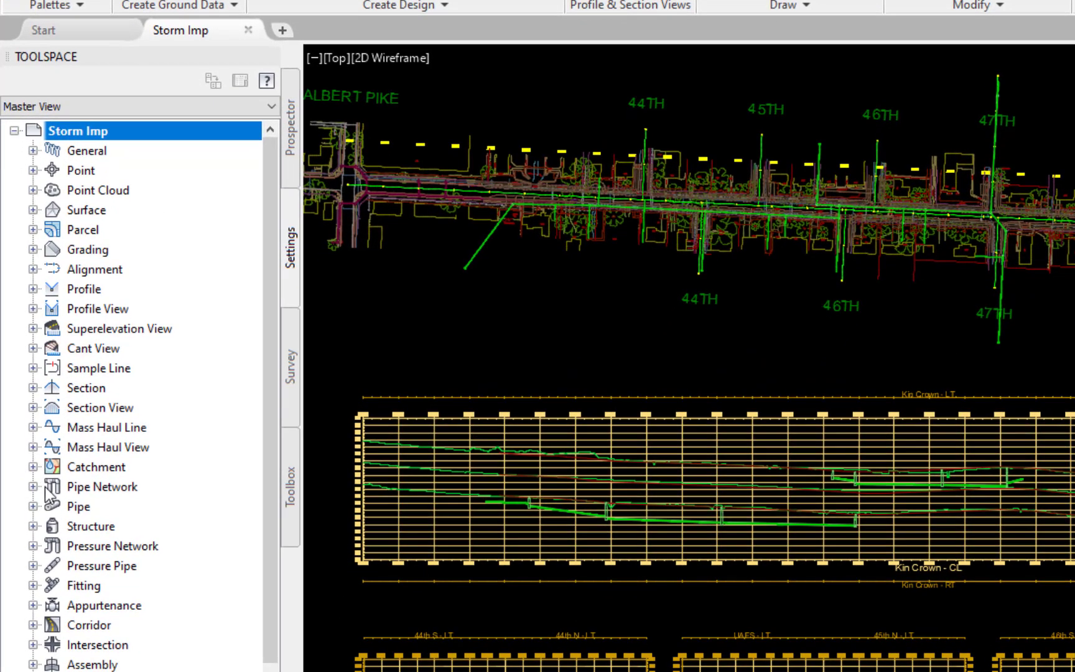
Open the C-STRM pipe network parts list for editing.
{"action": "left_click", "coordinate": [33, 487]}
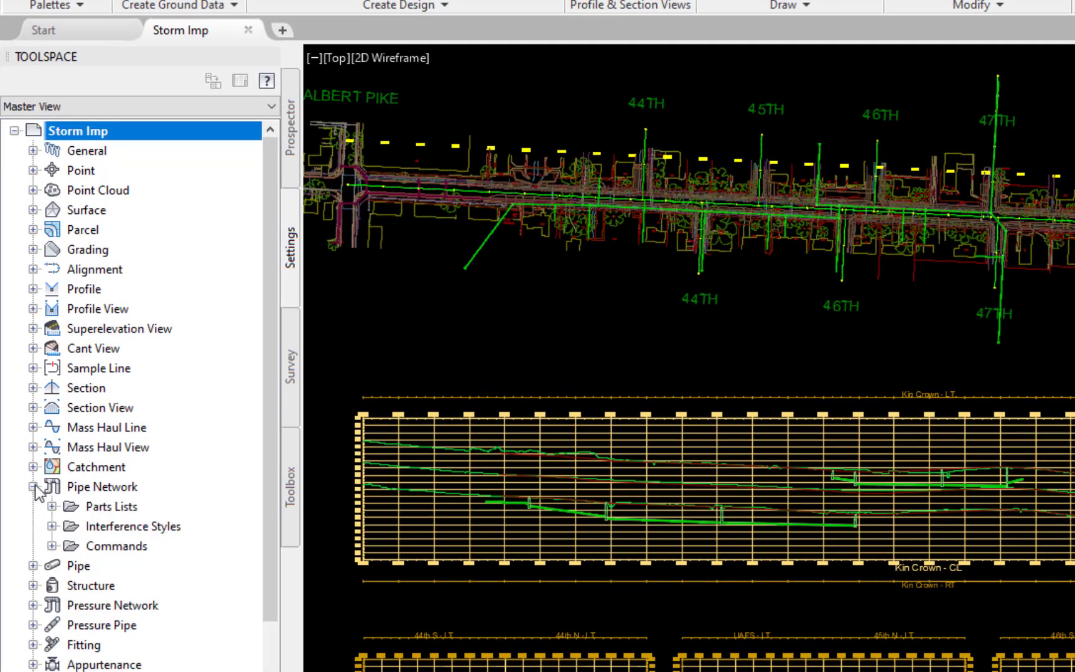
{"action": "left_click", "coordinate": [52, 506]}
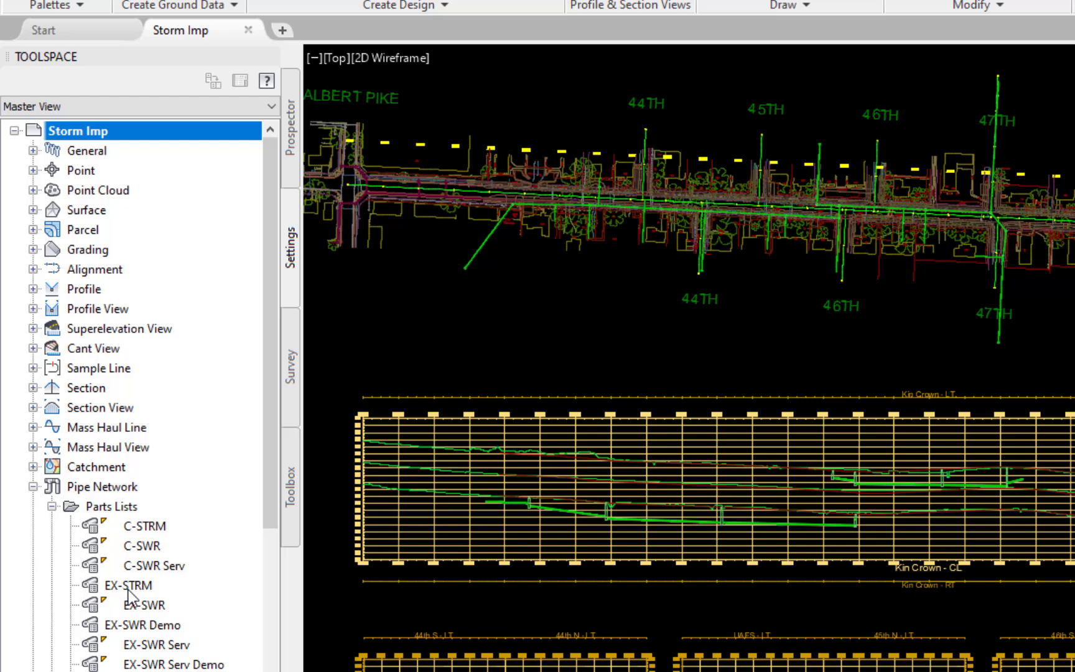
{"action": "right_click", "coordinate": [145, 526]}
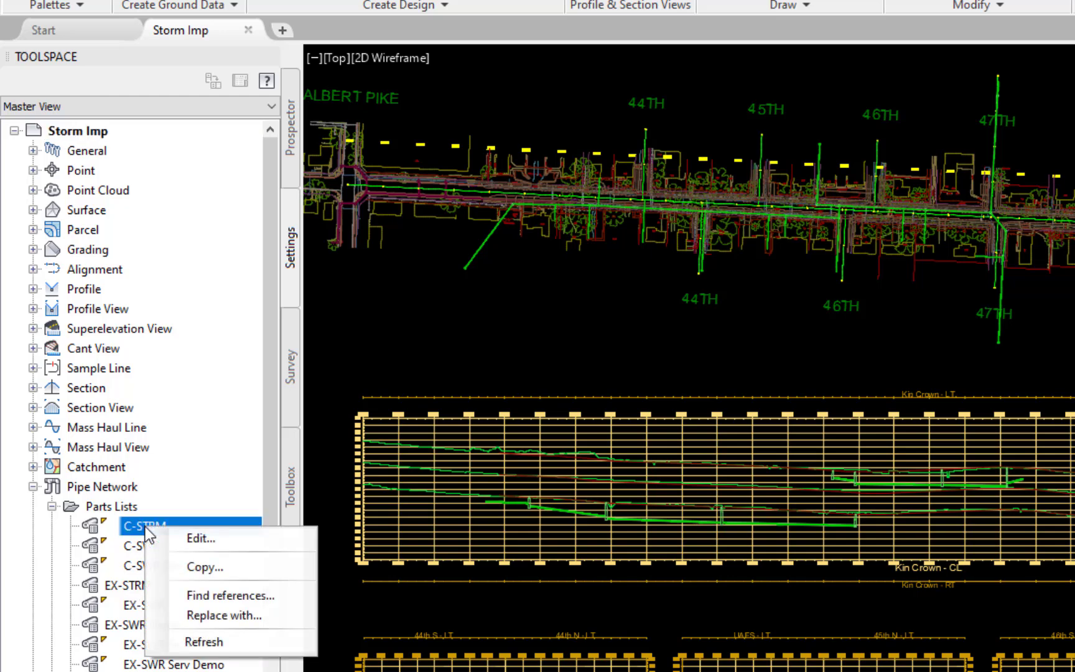
{"action": "left_click", "coordinate": [191, 539]}
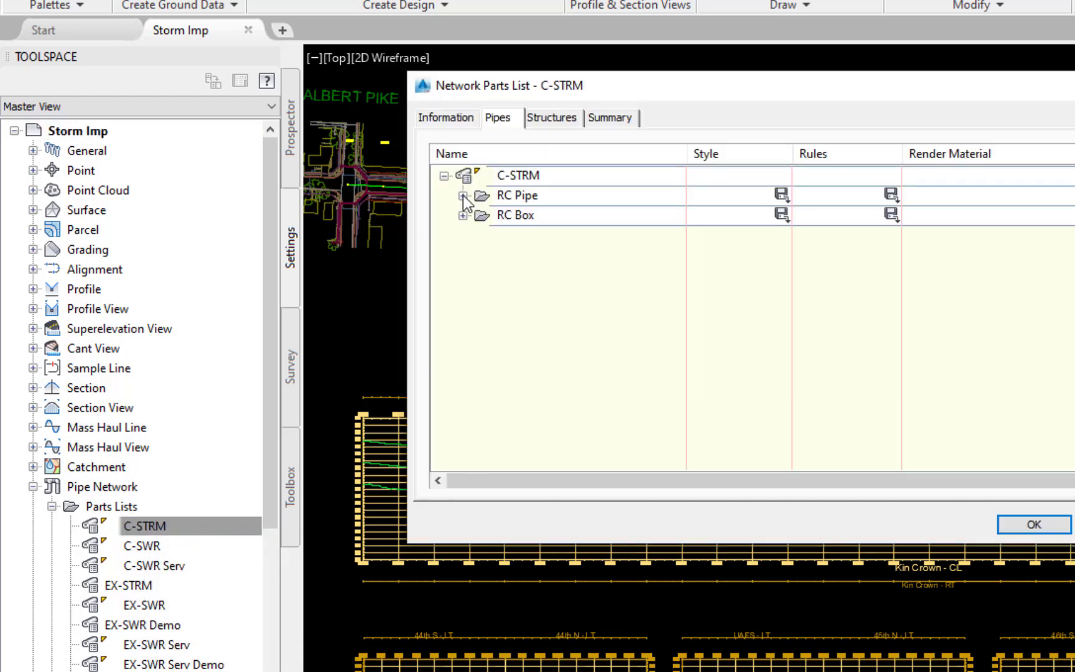
Examine the RC Pipe and RC Box families in C-STRM for their sizes, styles and rules.
{"action": "left_click", "coordinate": [463, 196]}
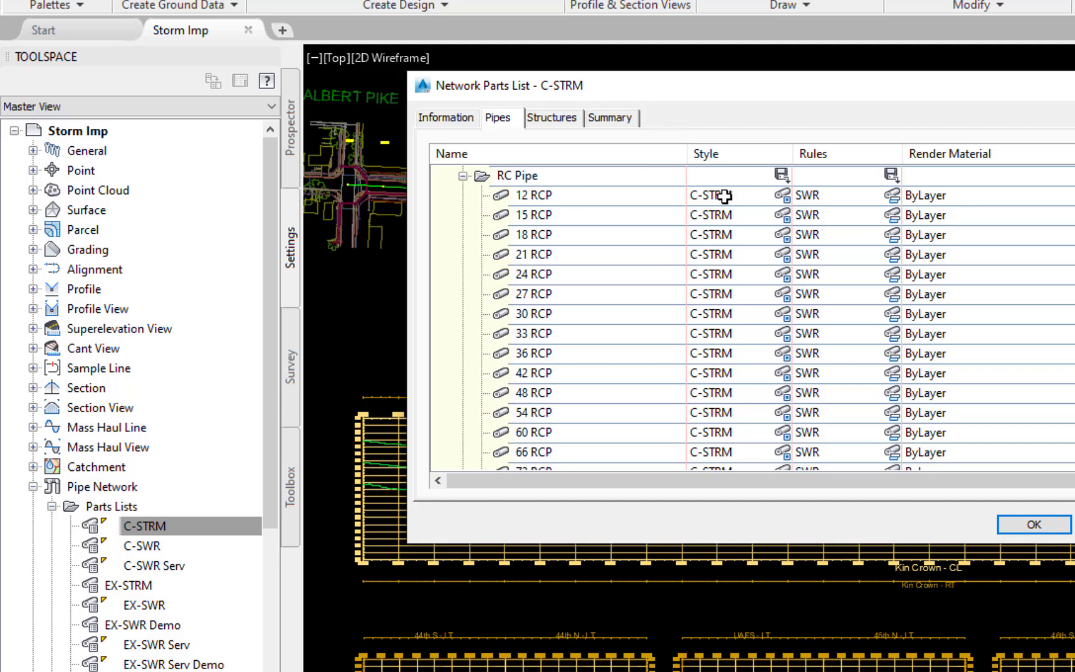
{"action": "left_click", "coordinate": [782, 176]}
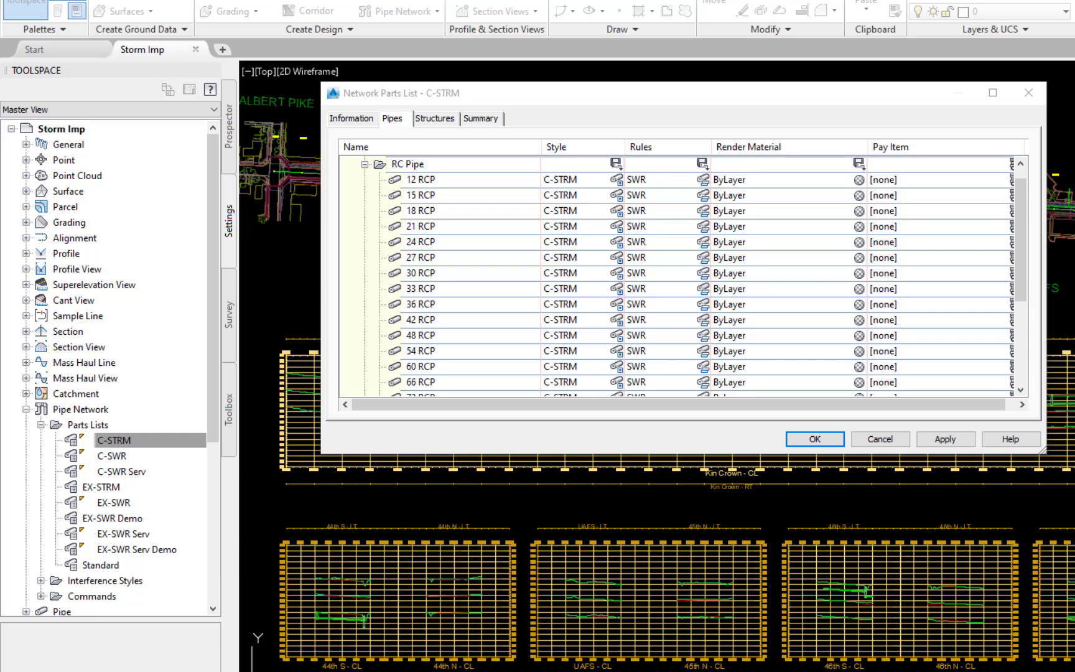
{"action": "left_click", "coordinate": [365, 165]}
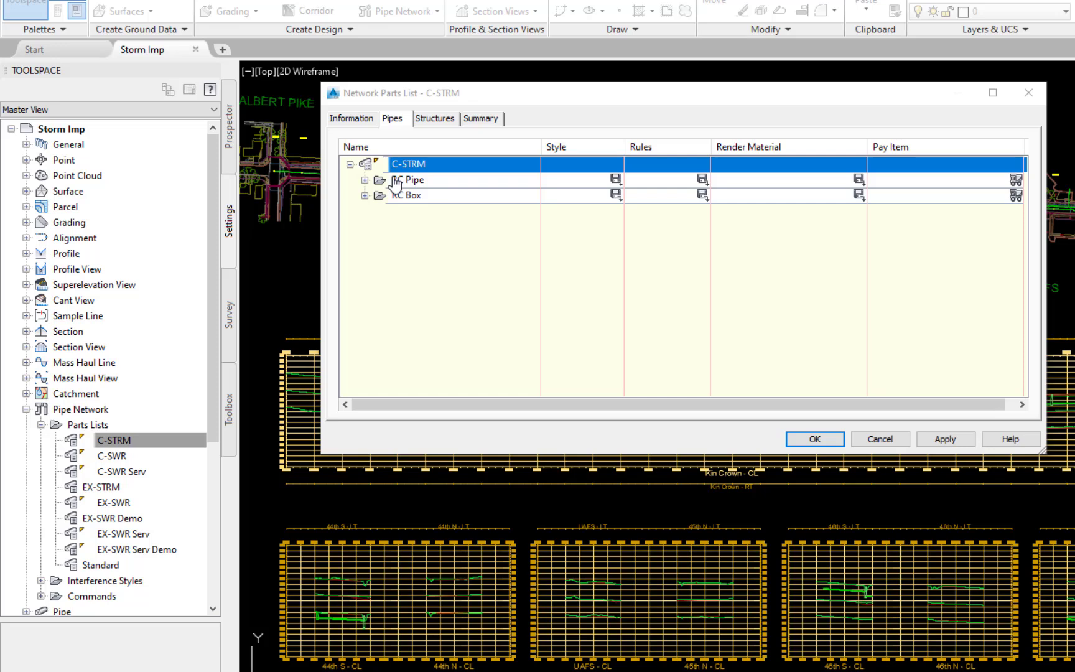
{"action": "left_click", "coordinate": [386, 198]}
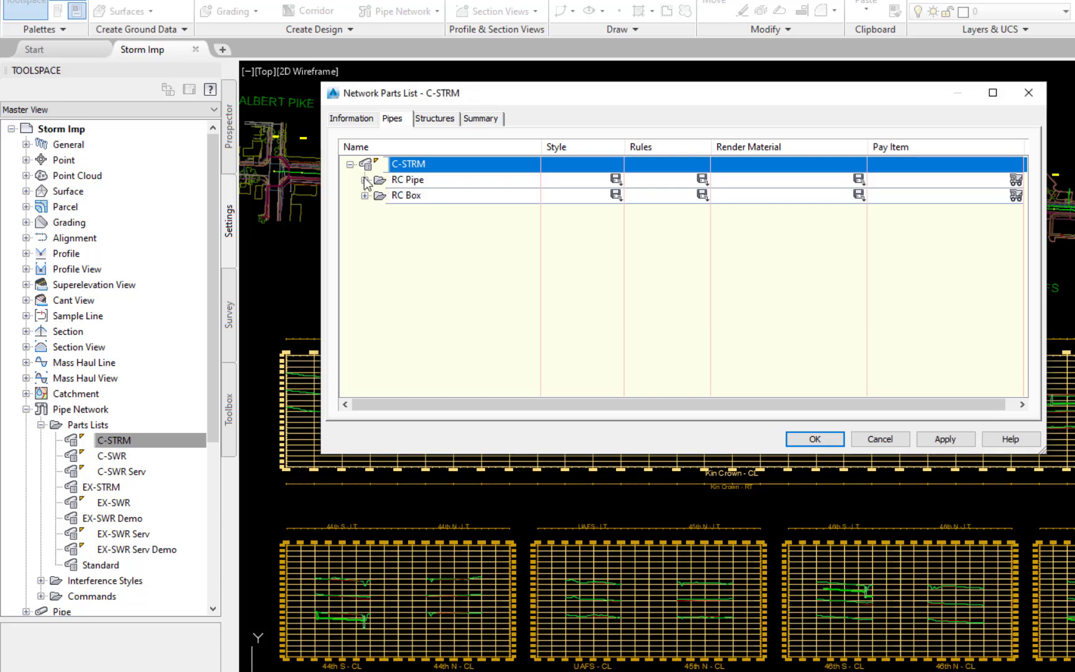
{"action": "left_click", "coordinate": [365, 180]}
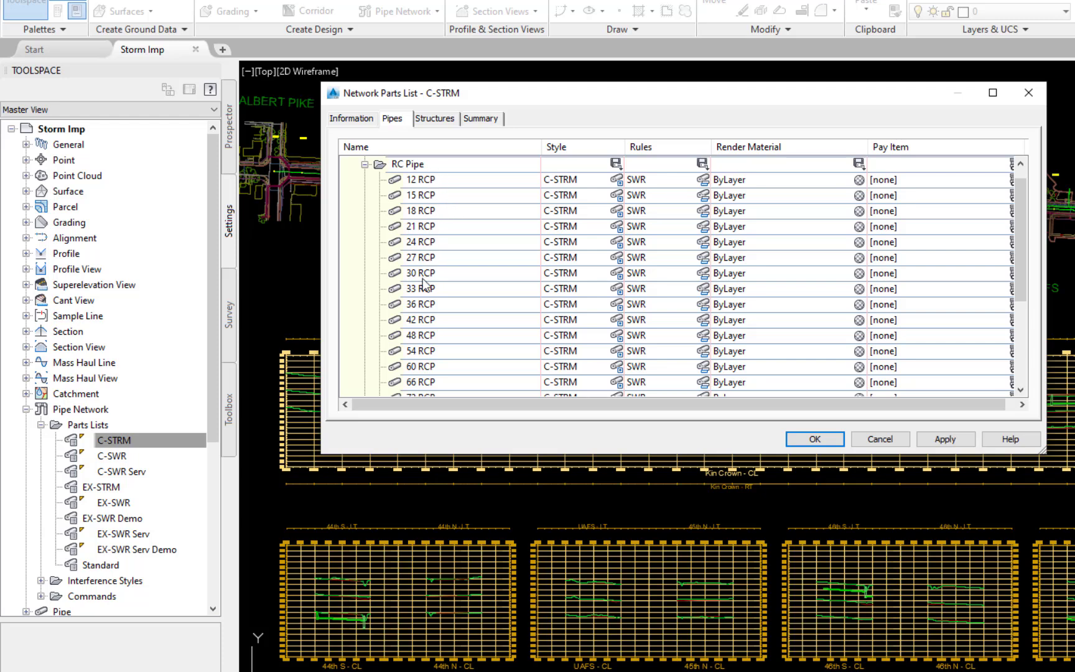
{"action": "left_click_drag", "start_coordinate": [1023, 206], "coordinate": [1023, 299]}
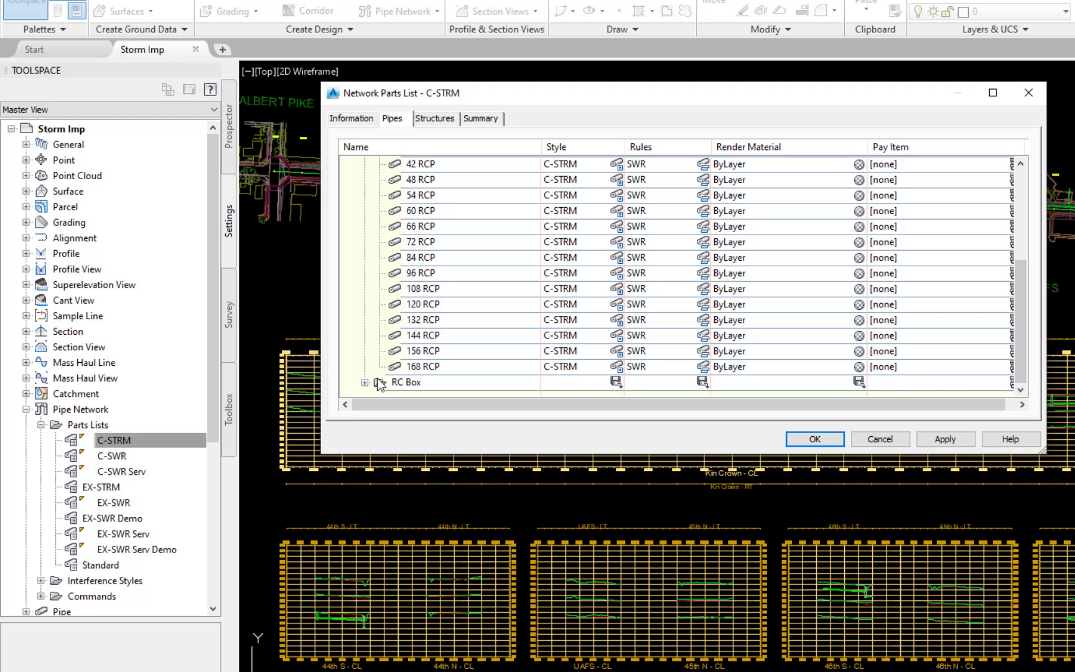
{"action": "left_click", "coordinate": [364, 382]}
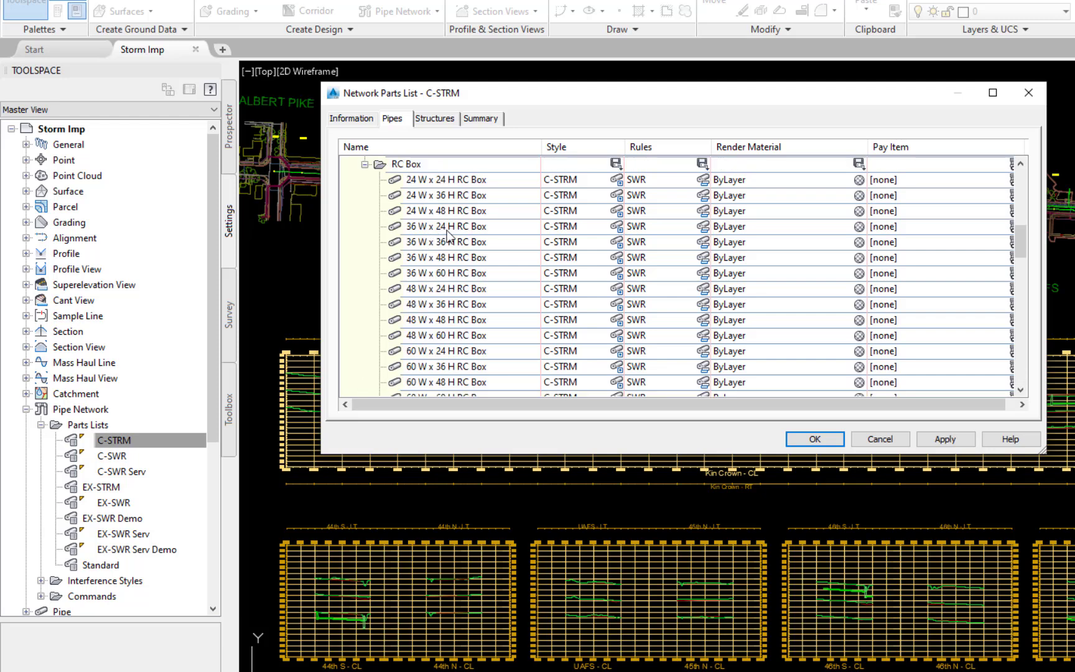
Examine the structure families in C-STRM and review the available Curb Inlet sizes.
{"action": "left_click", "coordinate": [438, 119]}
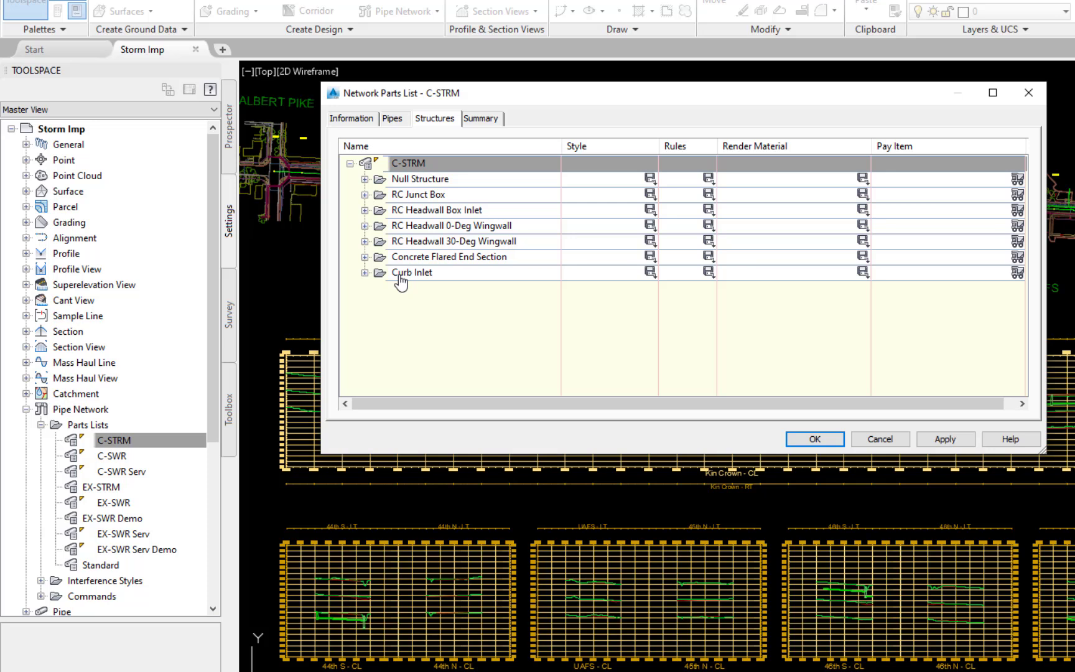
{"action": "left_click", "coordinate": [365, 272]}
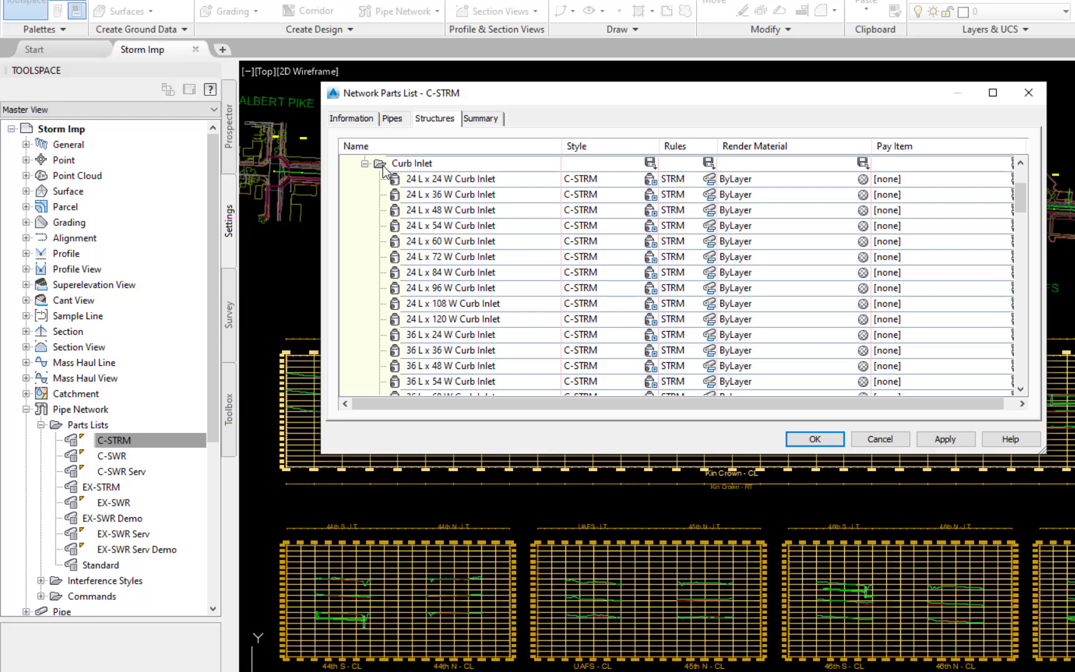
{"action": "scroll", "coordinate": [383, 172], "scroll_direction": "down", "scroll_amount": 5}
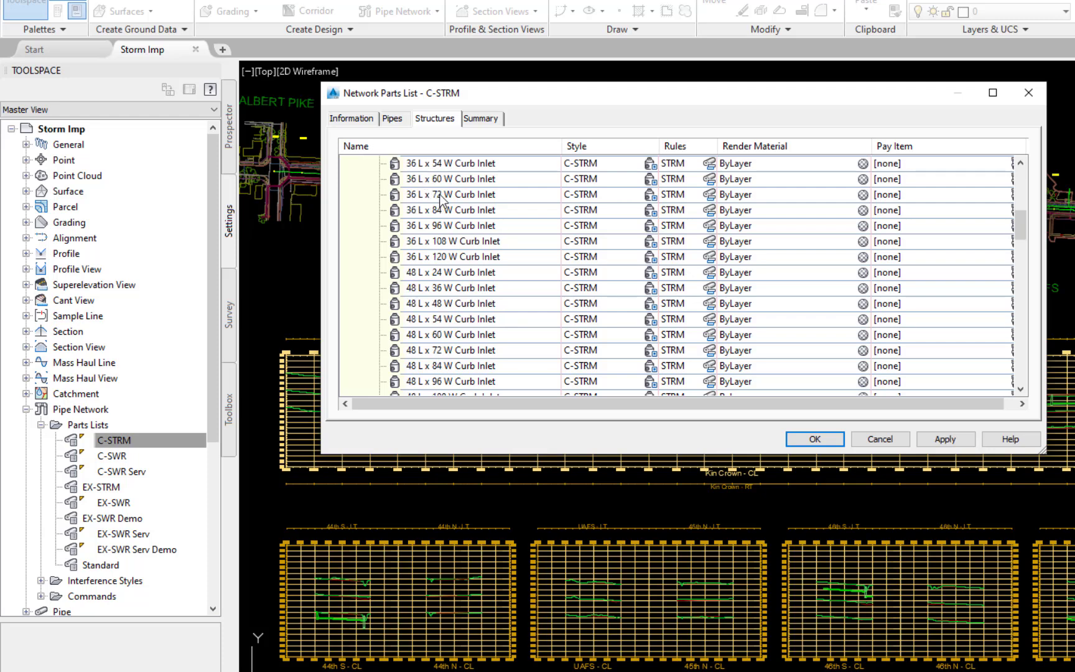
{"action": "left_click", "coordinate": [1022, 316]}
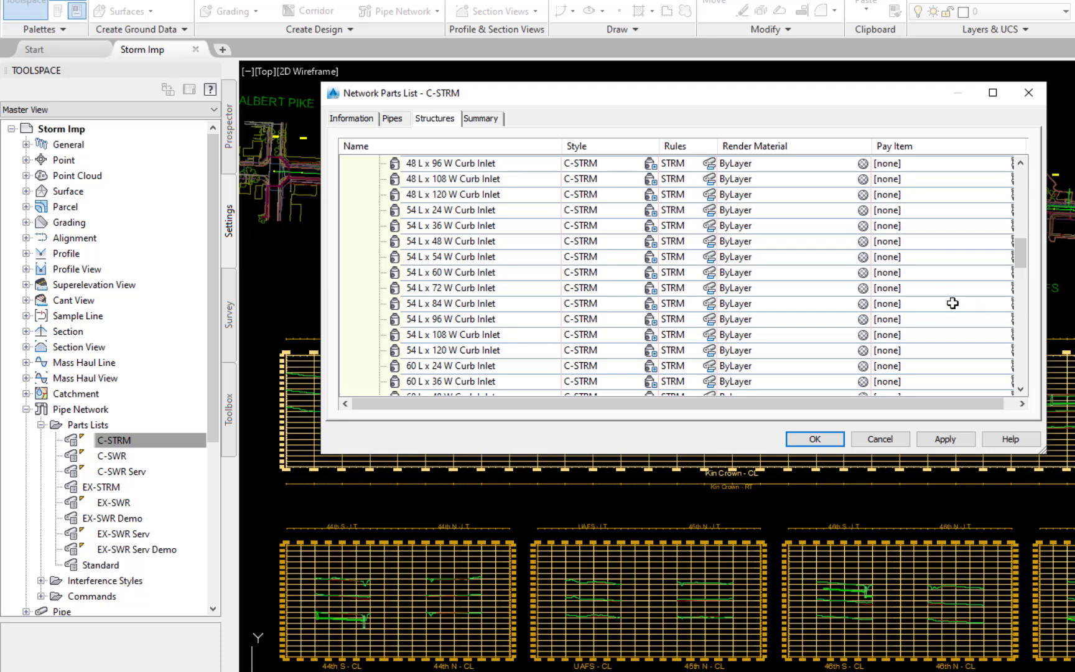
{"action": "left_click", "coordinate": [1024, 342]}
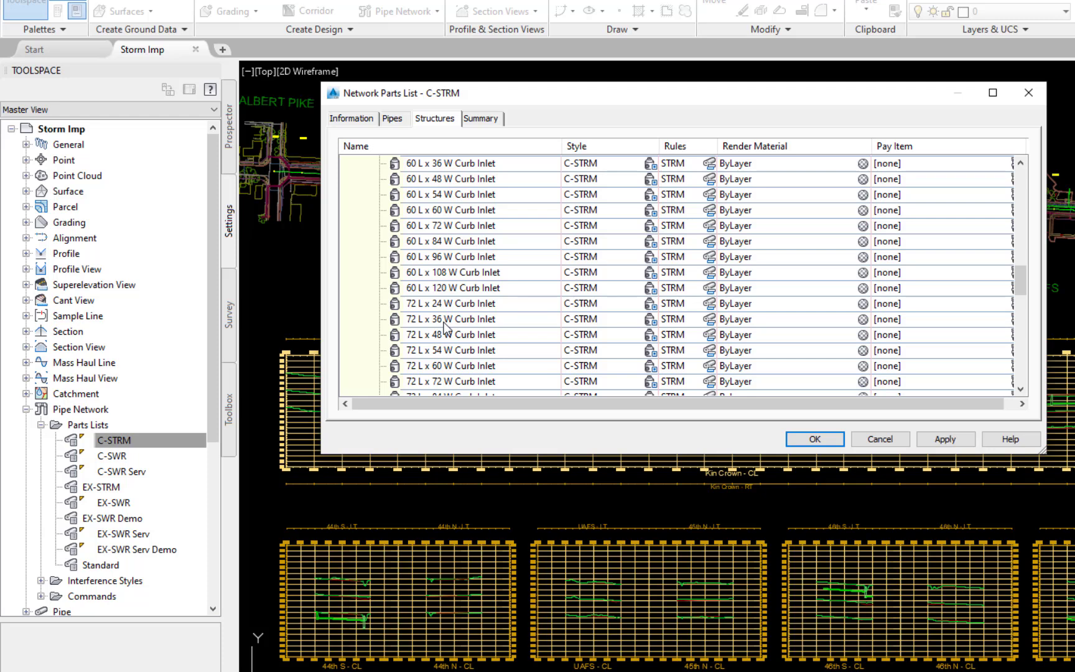
Add the HDPE Pipe part family from the circular pipes catalog to the C-STRM pipes.
{"action": "left_click", "coordinate": [392, 119]}
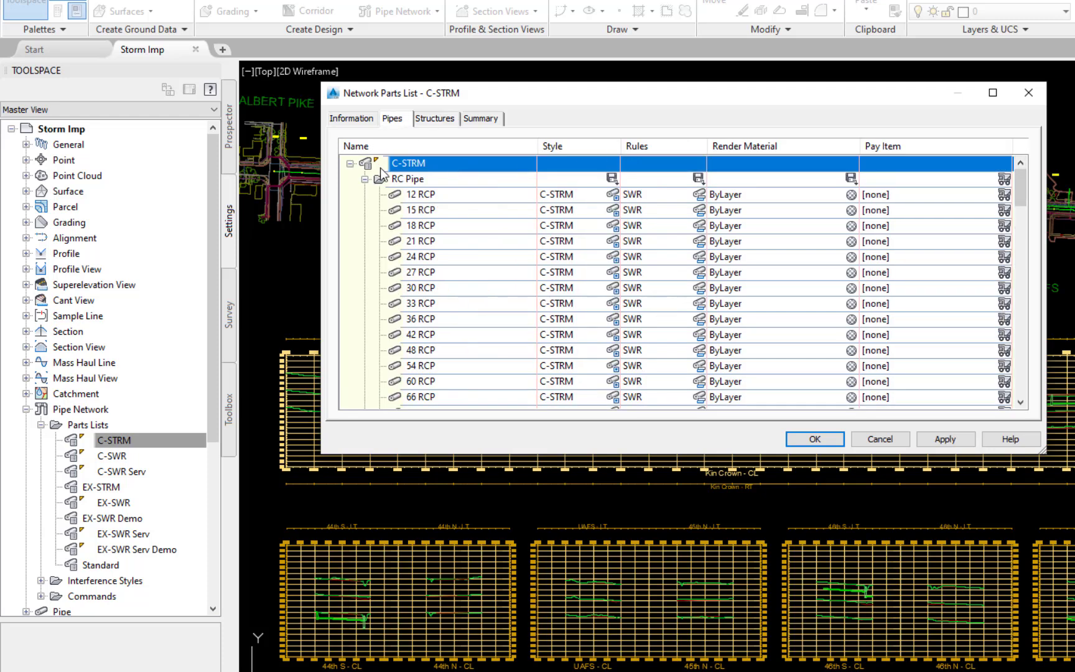
{"action": "right_click", "coordinate": [405, 164]}
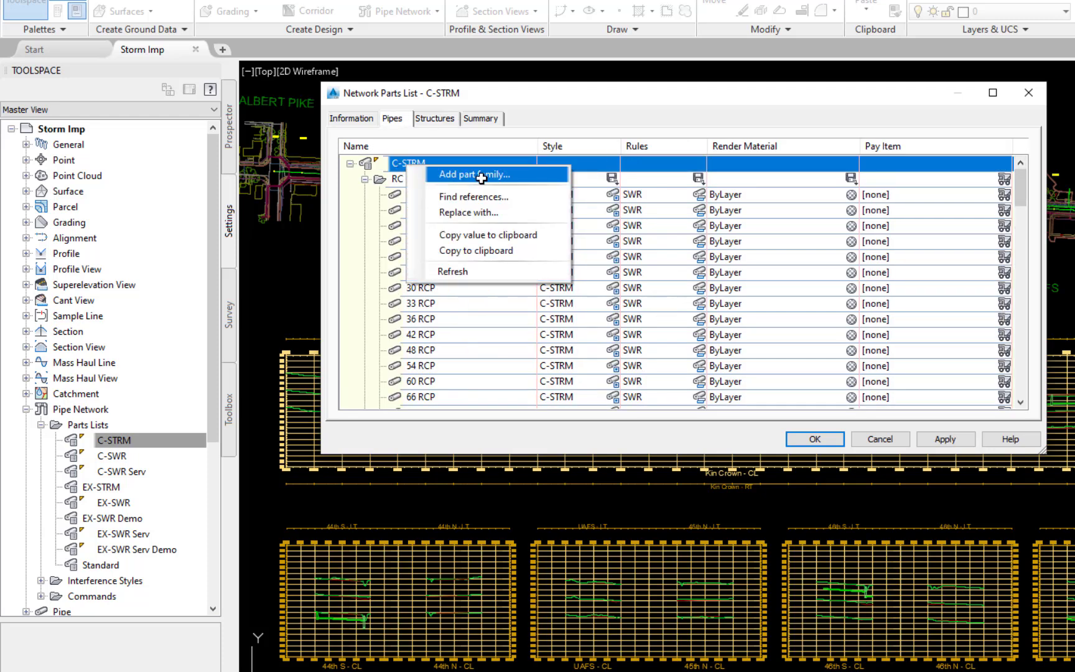
{"action": "left_click", "coordinate": [481, 177]}
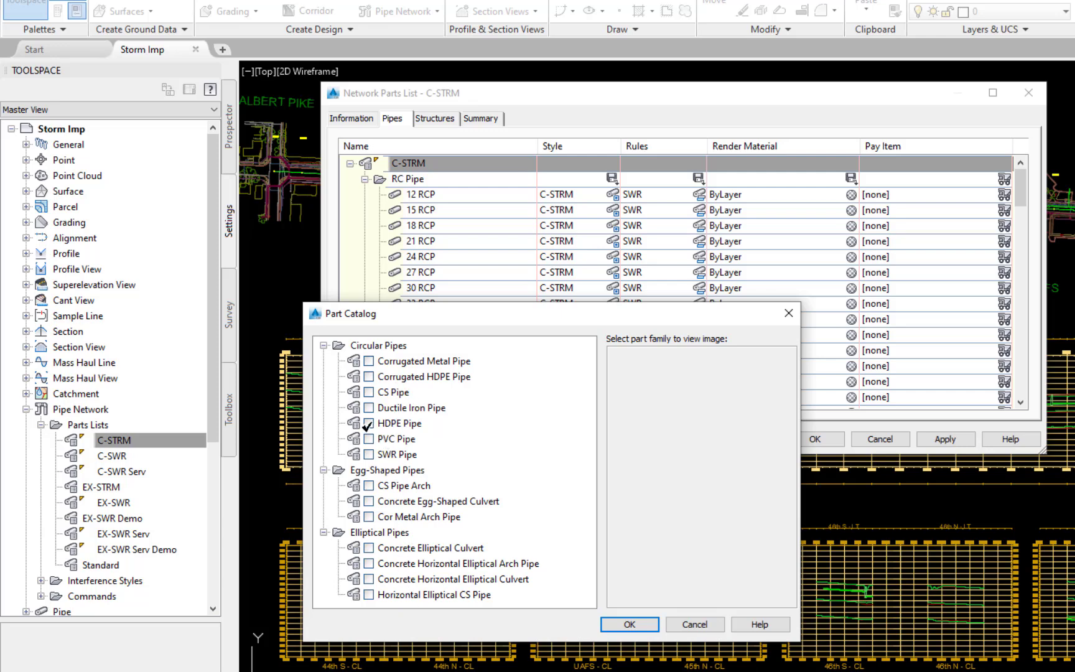
{"action": "left_click", "coordinate": [369, 423]}
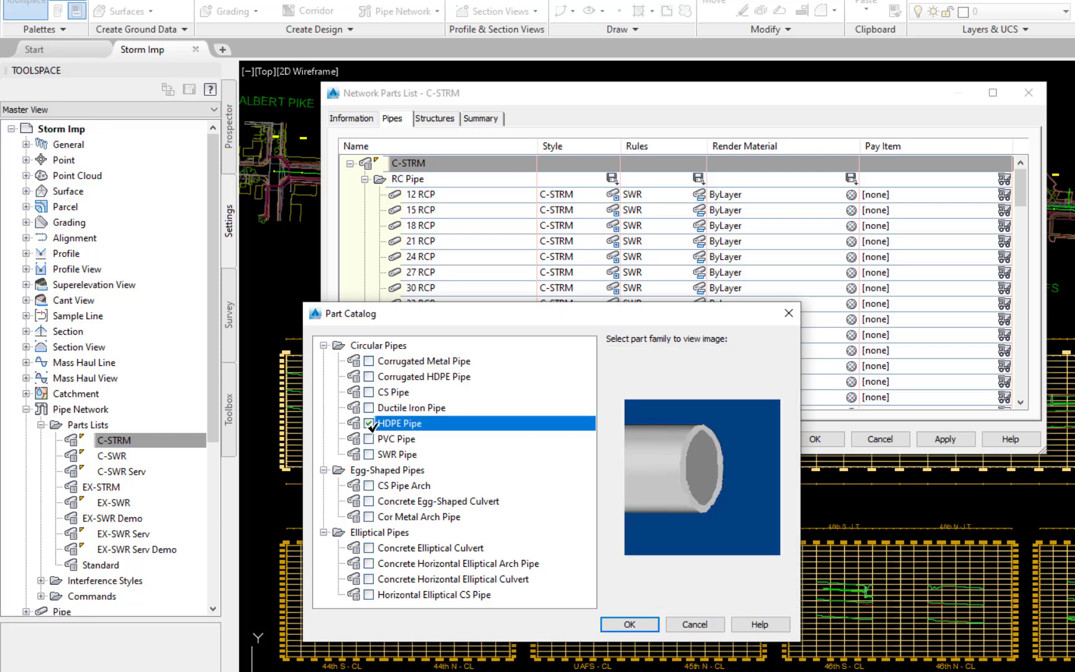
{"action": "left_click", "coordinate": [629, 624]}
Create part sizes for the HDPE Pipe family, adding all sizes for Wall Thickness and Inner Pipe Diameter.
{"action": "right_click", "coordinate": [403, 209]}
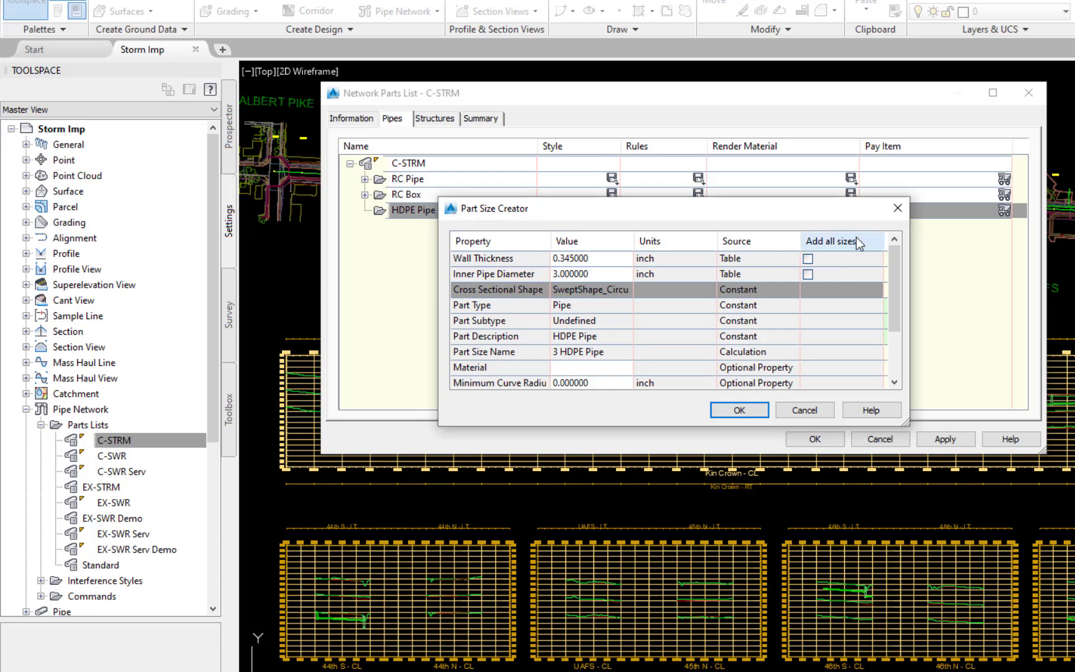
{"action": "left_click", "coordinate": [807, 259]}
{"action": "left_click", "coordinate": [808, 274]}
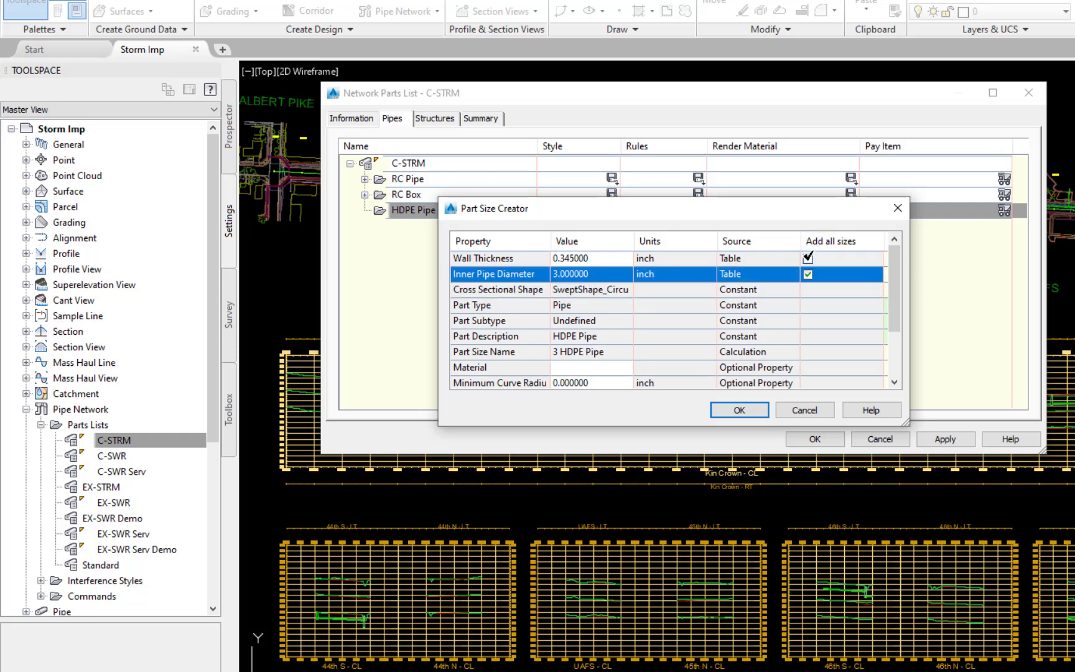
{"action": "left_click", "coordinate": [739, 409]}
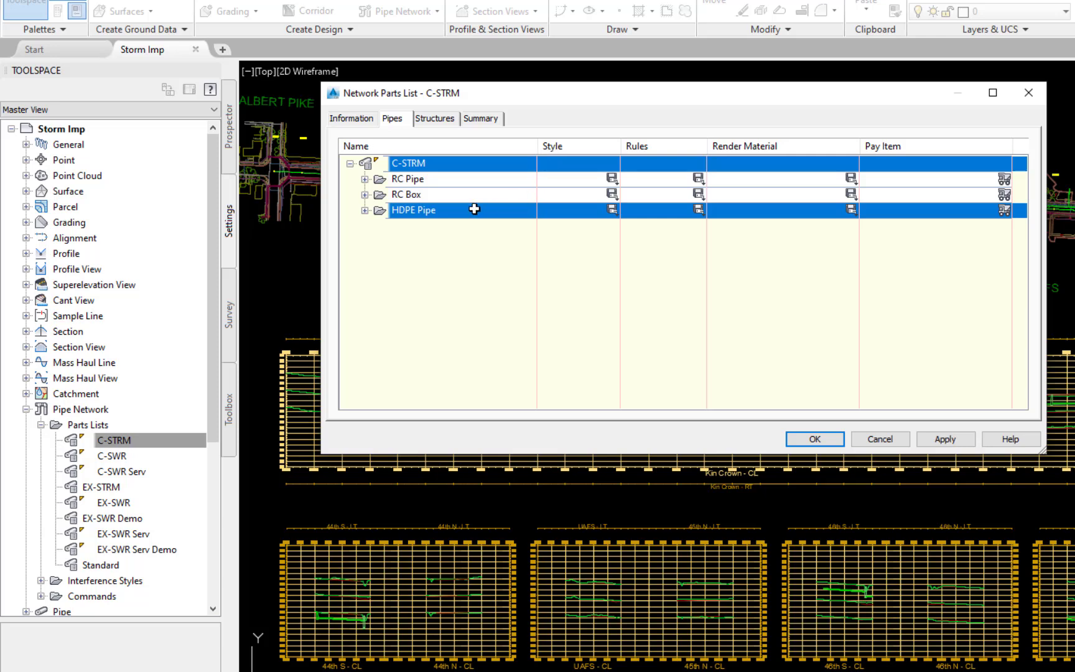
Assign the C-STRM pipe style to all HDPE Pipe sizes and save the parts list.
{"action": "left_click", "coordinate": [365, 212]}
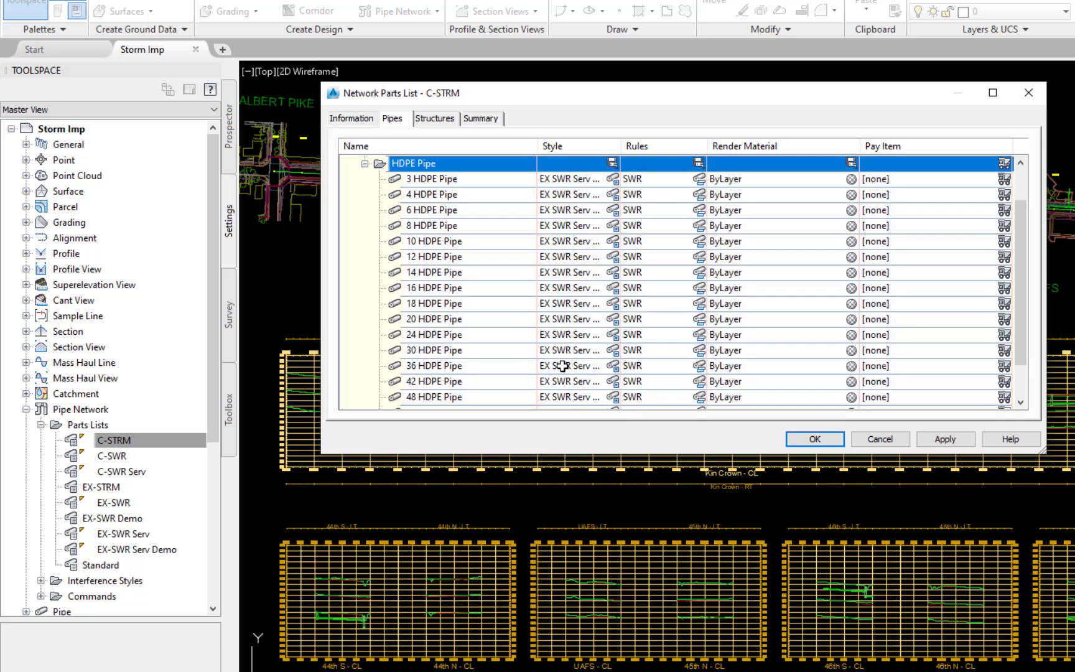
{"action": "left_click", "coordinate": [613, 163]}
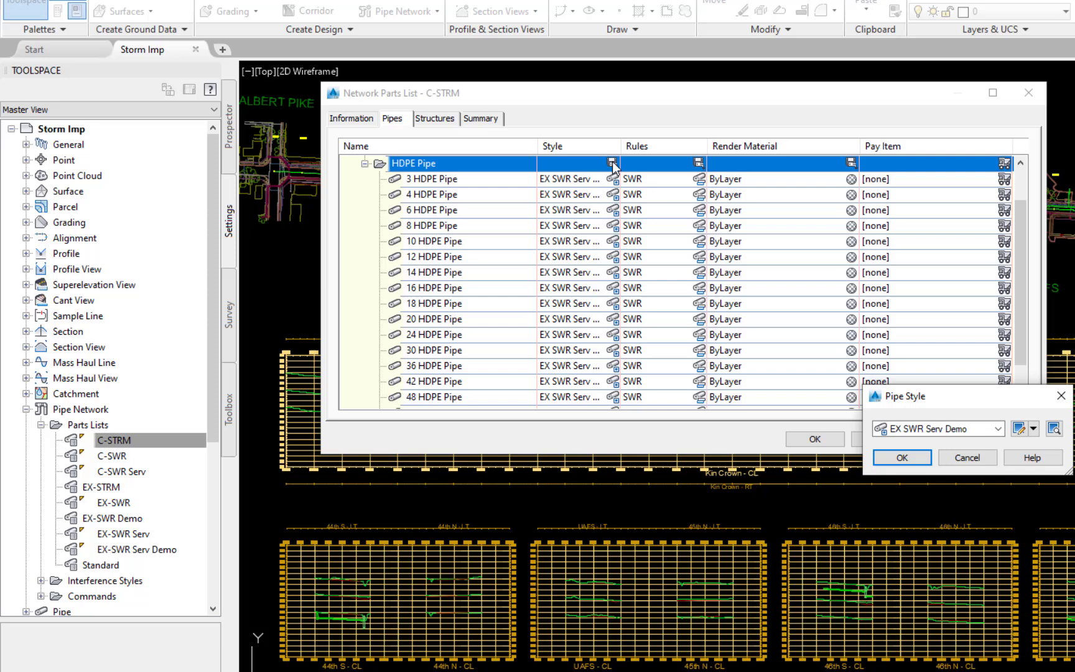
{"action": "left_click", "coordinate": [998, 429]}
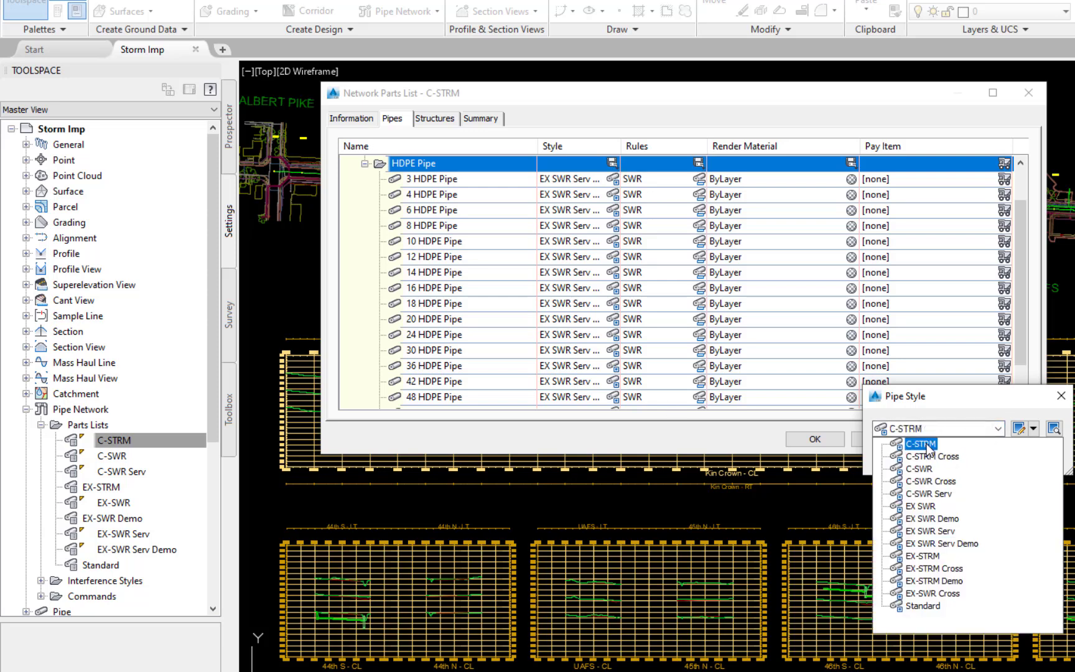
{"action": "left_click", "coordinate": [922, 444]}
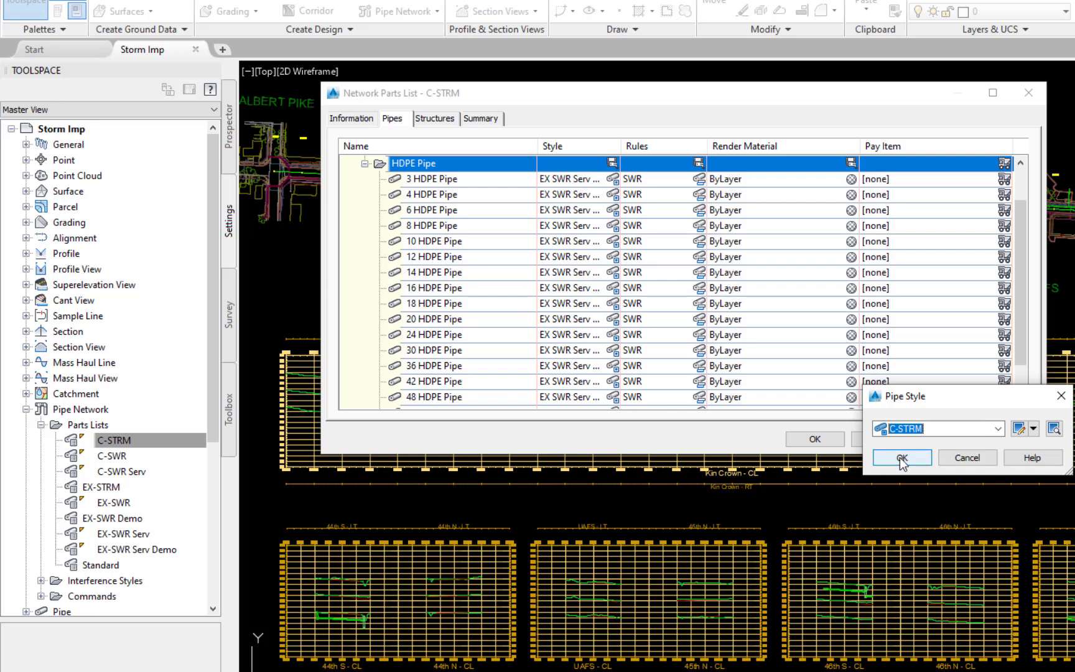
{"action": "left_click", "coordinate": [901, 457]}
{"action": "left_click", "coordinate": [944, 439]}
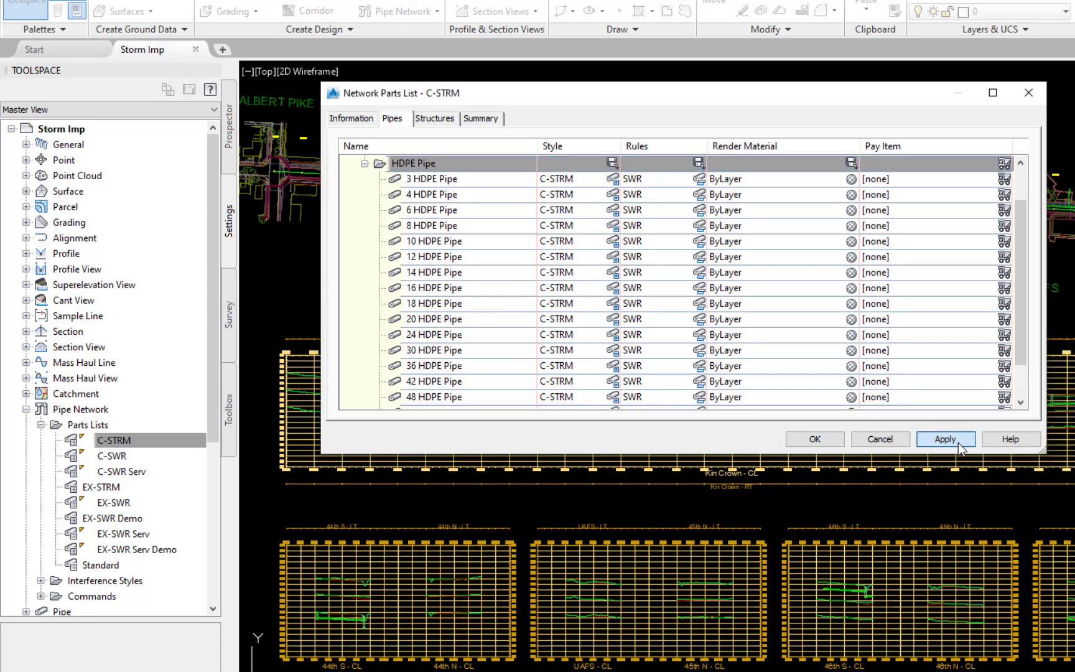
{"action": "left_click", "coordinate": [815, 439]}
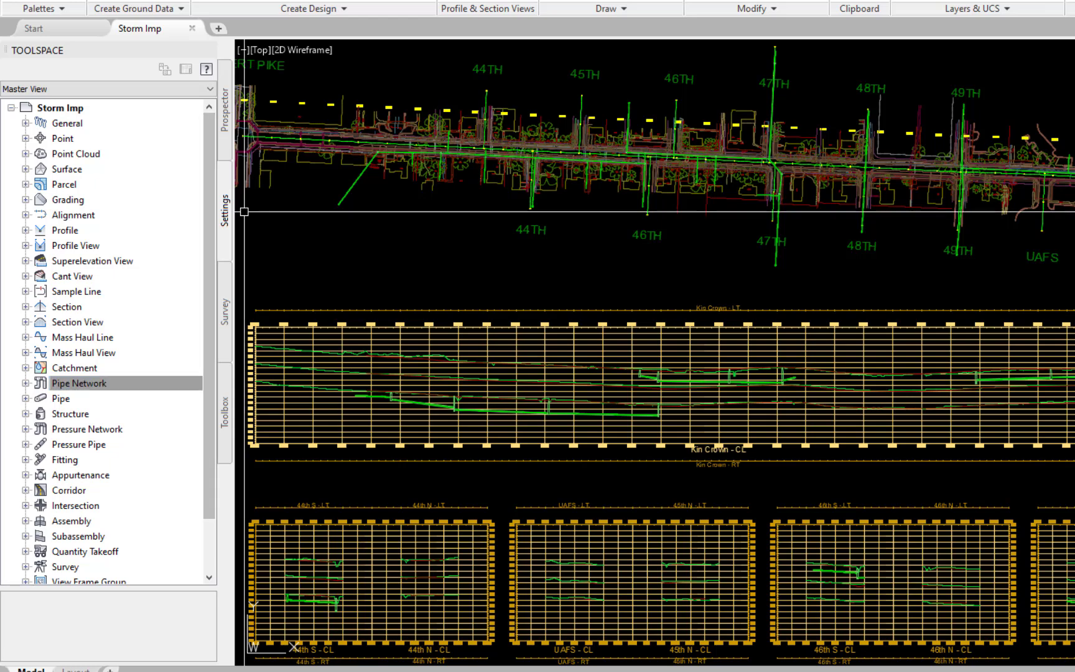
Check the object layers assigned in the drawing settings to the pipe, pipe network, pipe and structure table, profile, structure and labeling objects.
{"action": "right_click", "coordinate": [47, 109]}
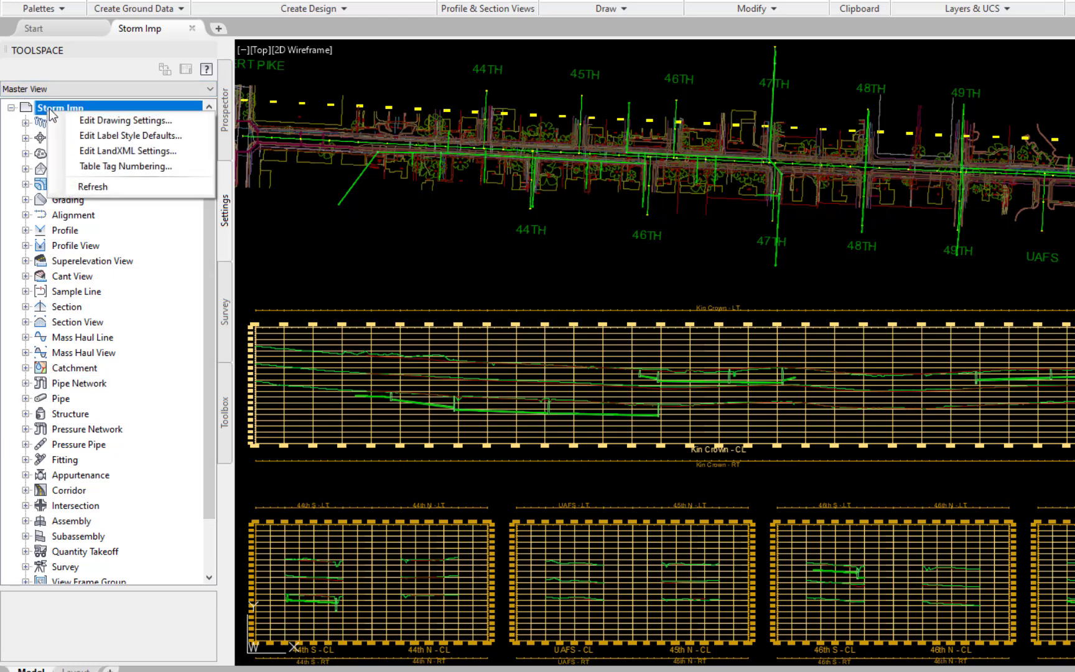
{"action": "left_click", "coordinate": [96, 119]}
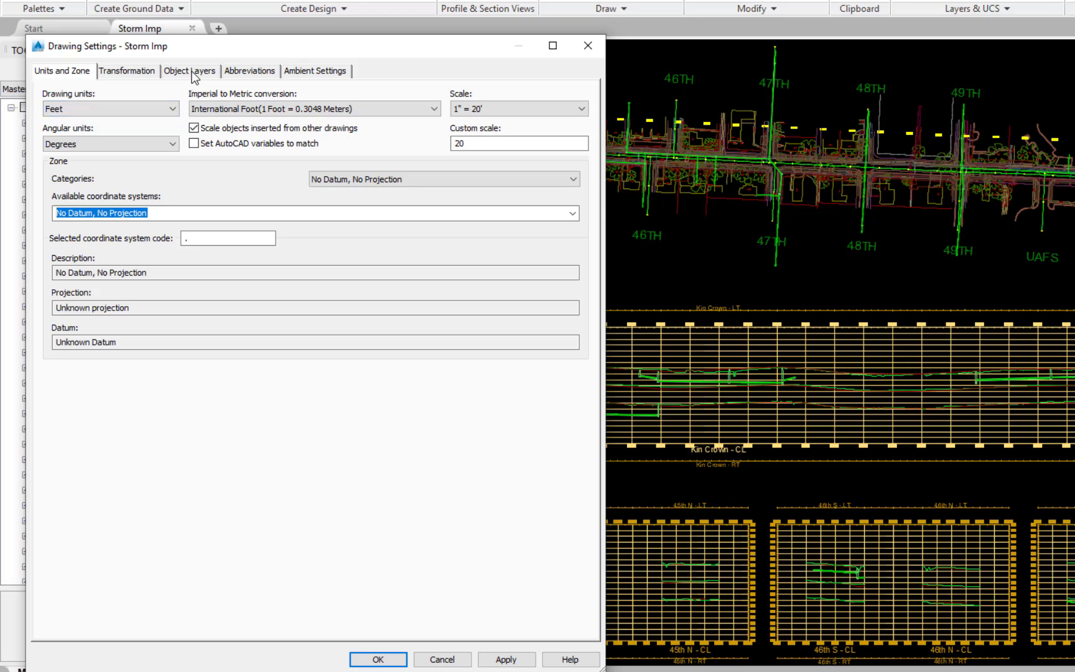
{"action": "left_click", "coordinate": [191, 70]}
{"action": "scroll", "coordinate": [68, 167], "scroll_direction": "down", "scroll_amount": 10}
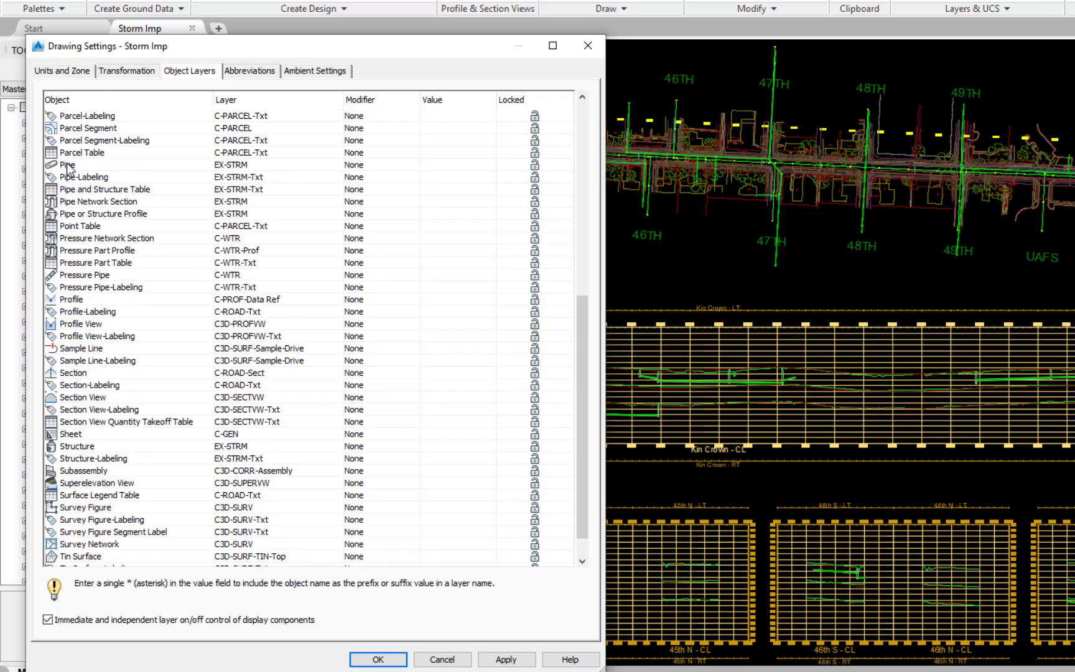
{"action": "left_click", "coordinate": [68, 165]}
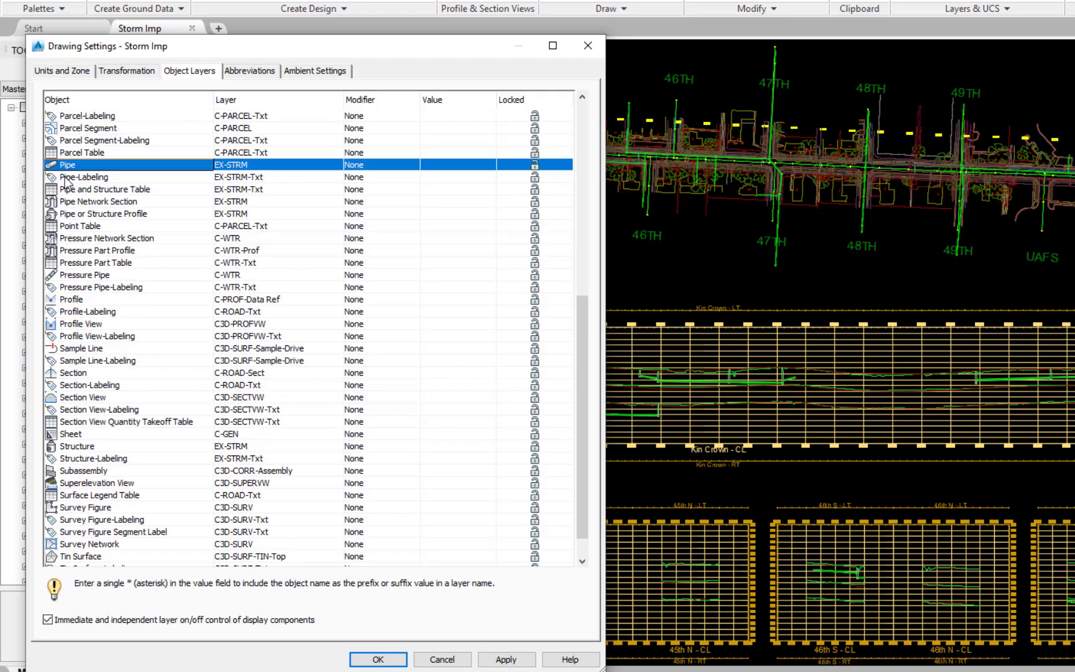
{"action": "left_click", "coordinate": [67, 178]}
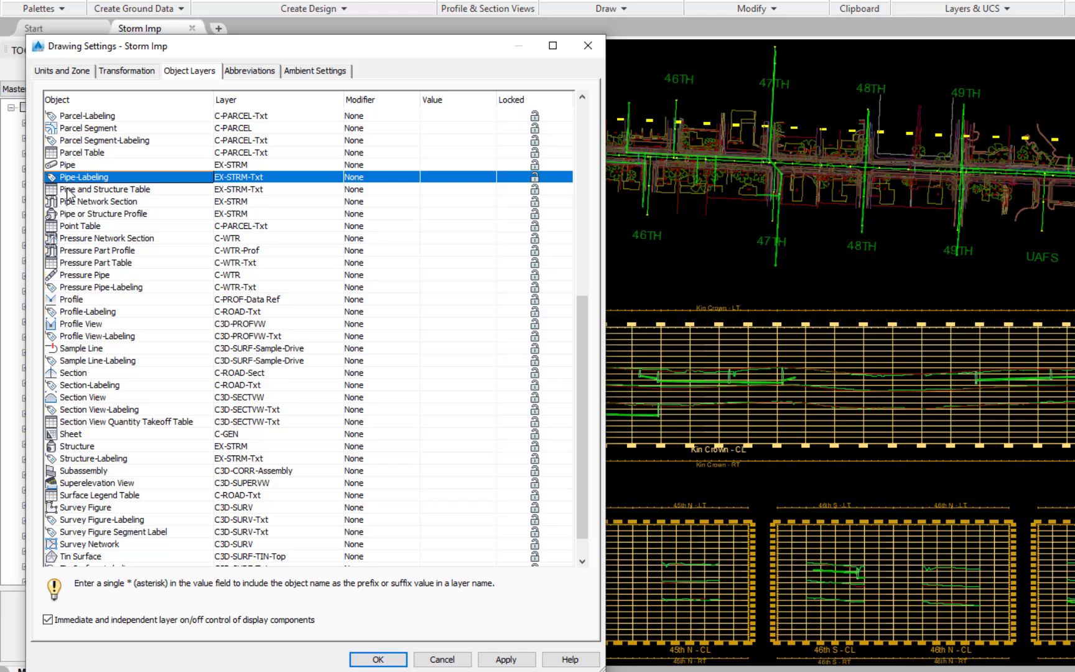
{"action": "left_click", "coordinate": [69, 193]}
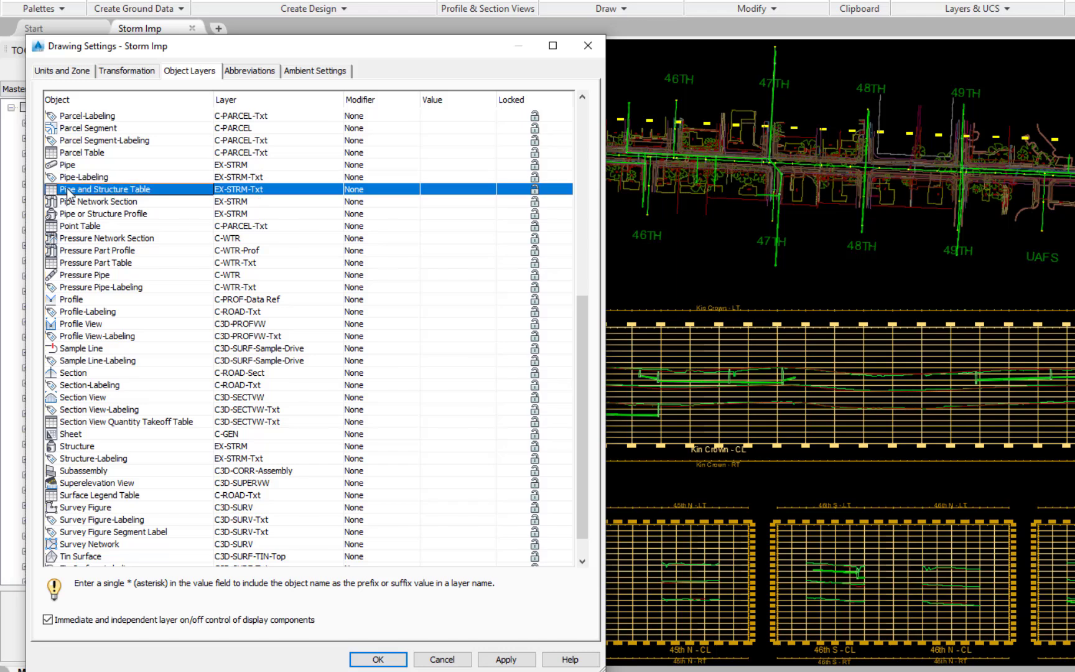
{"action": "left_click", "coordinate": [73, 204]}
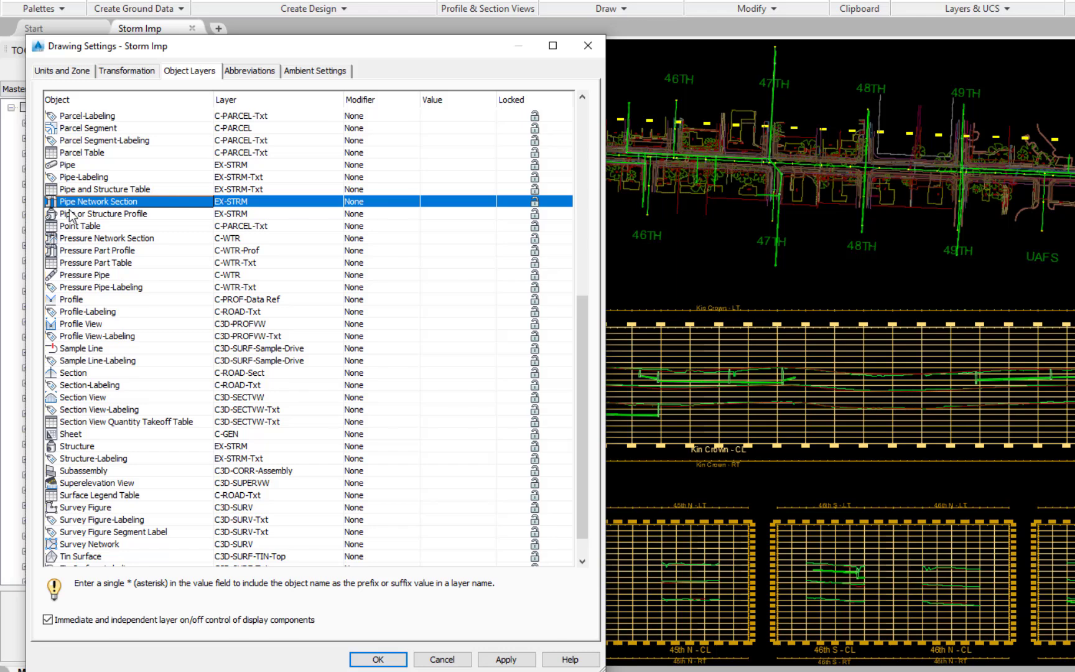
{"action": "left_click", "coordinate": [72, 215]}
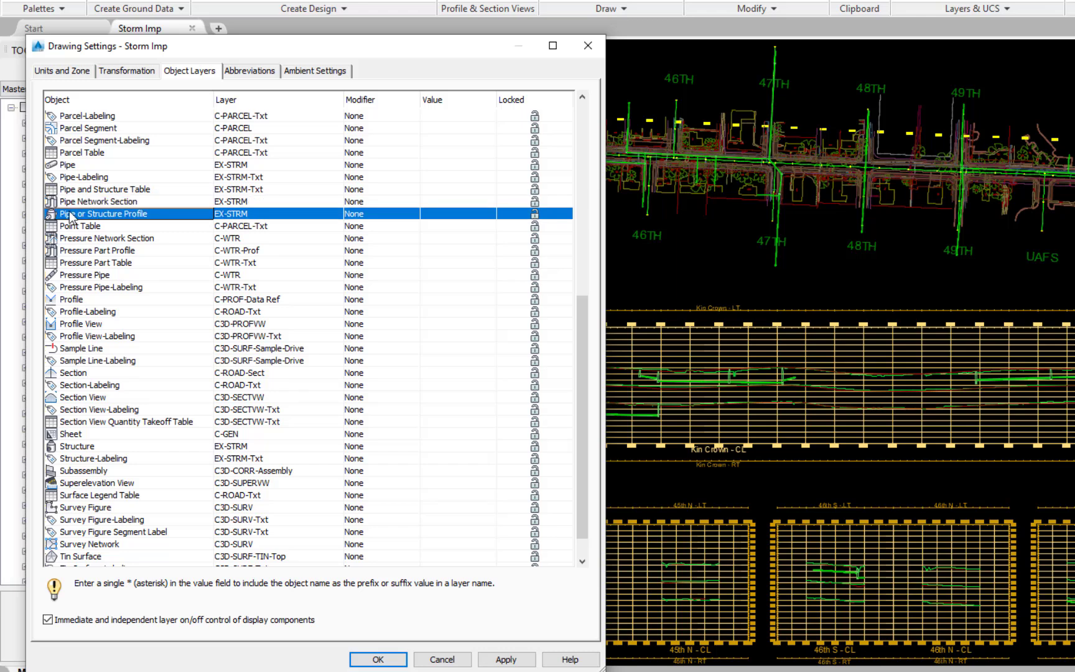
{"action": "left_click", "coordinate": [77, 447]}
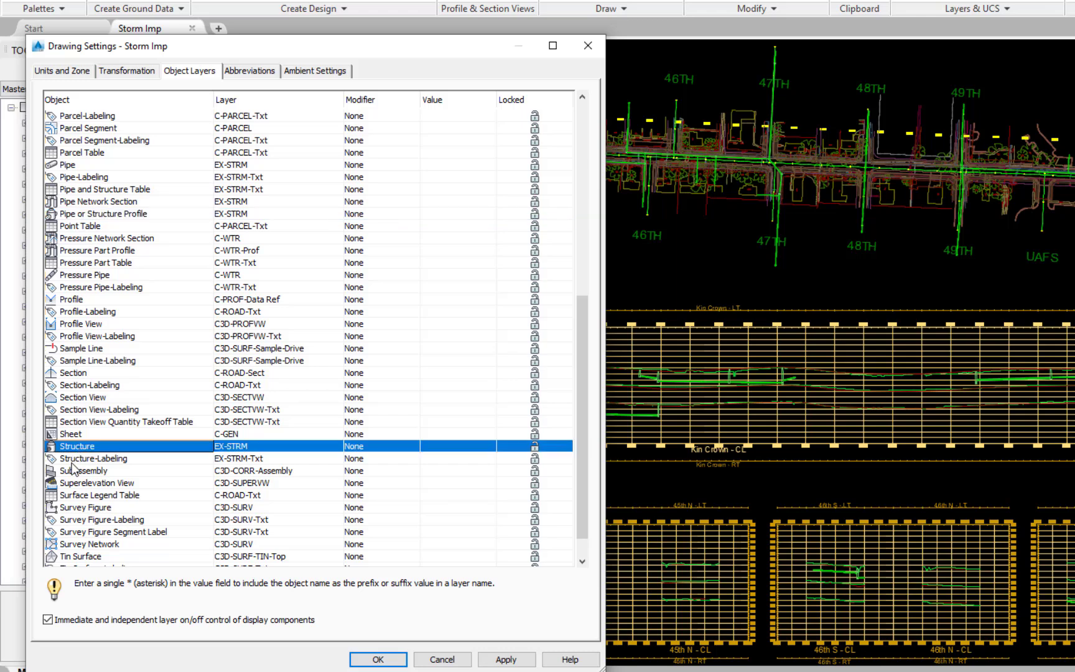
{"action": "left_click", "coordinate": [74, 460]}
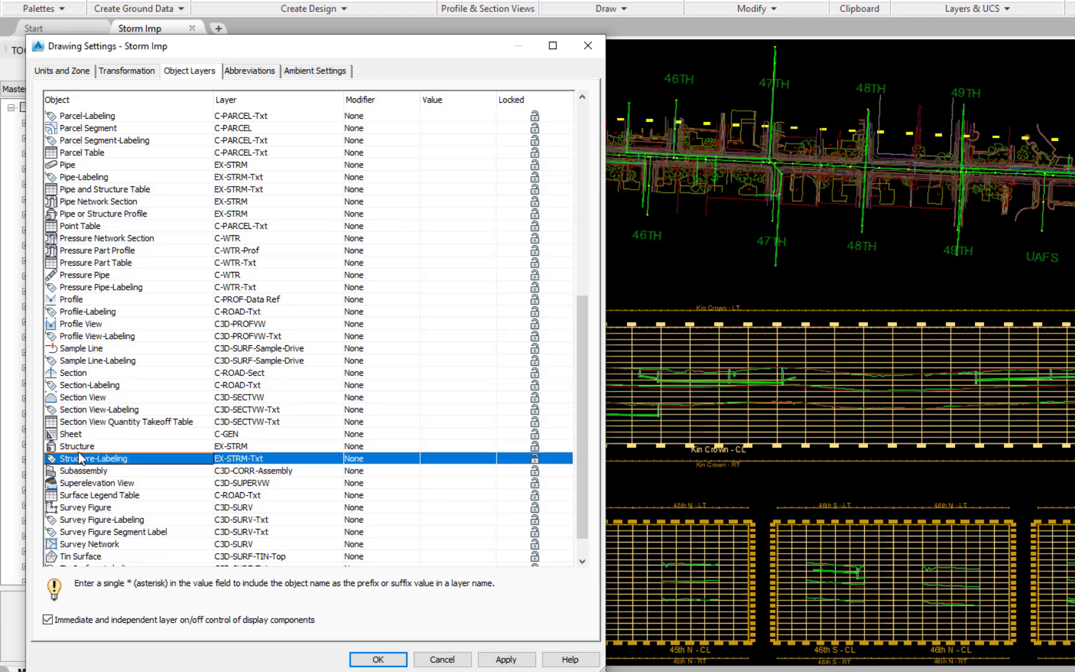
{"action": "left_click", "coordinate": [393, 661]}
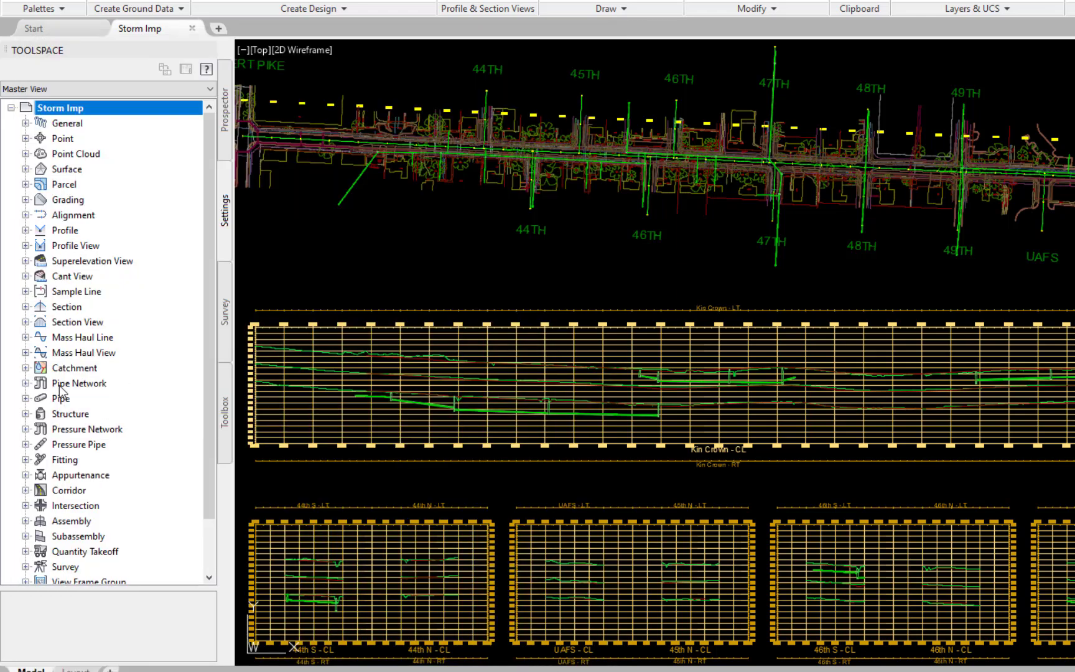
Open the Pipe Network feature settings and examine the default styles and default name formats.
{"action": "right_click", "coordinate": [60, 385]}
{"action": "left_click", "coordinate": [112, 395]}
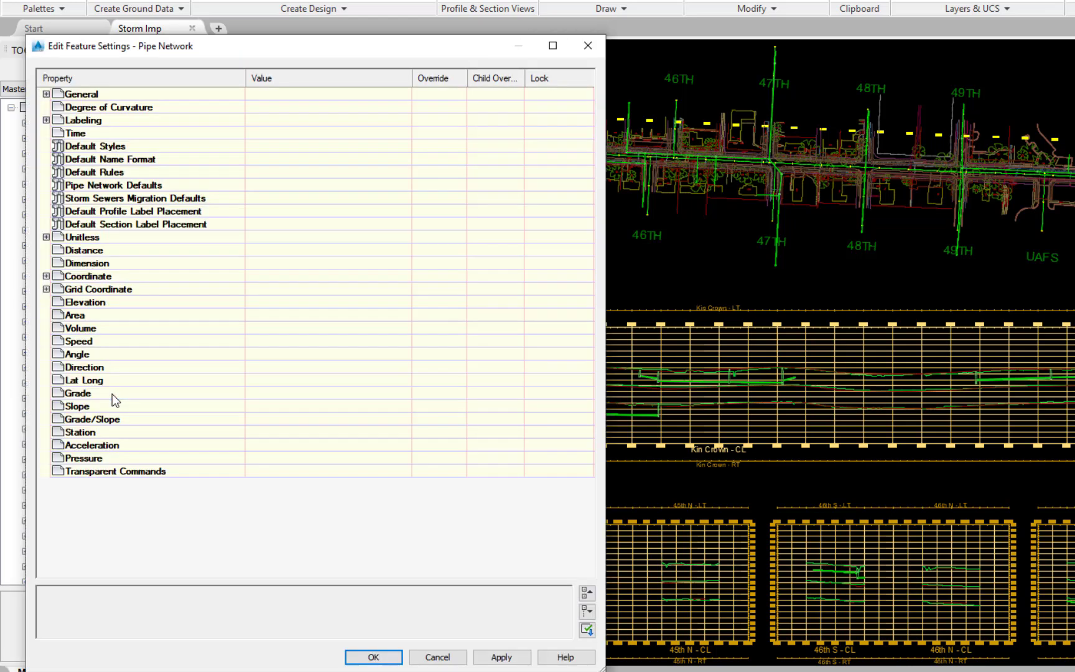
{"action": "left_click", "coordinate": [46, 146]}
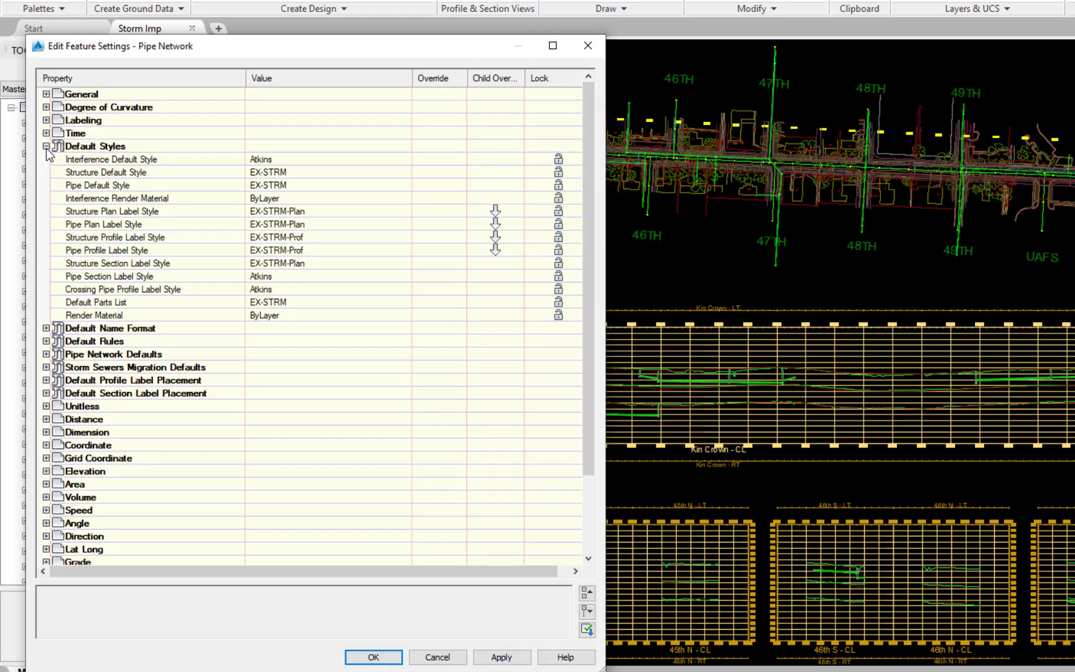
{"action": "left_click", "coordinate": [46, 328]}
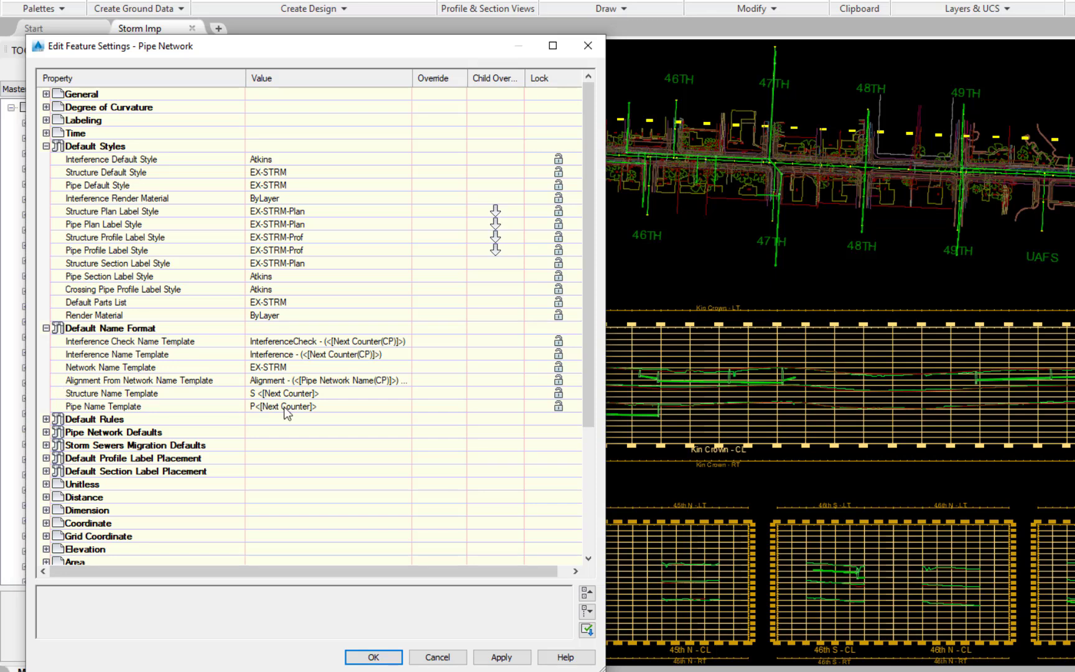
Review the numbering format of the structure name template and the pipe name template.
{"action": "left_click", "coordinate": [402, 396]}
{"action": "left_click", "coordinate": [408, 394]}
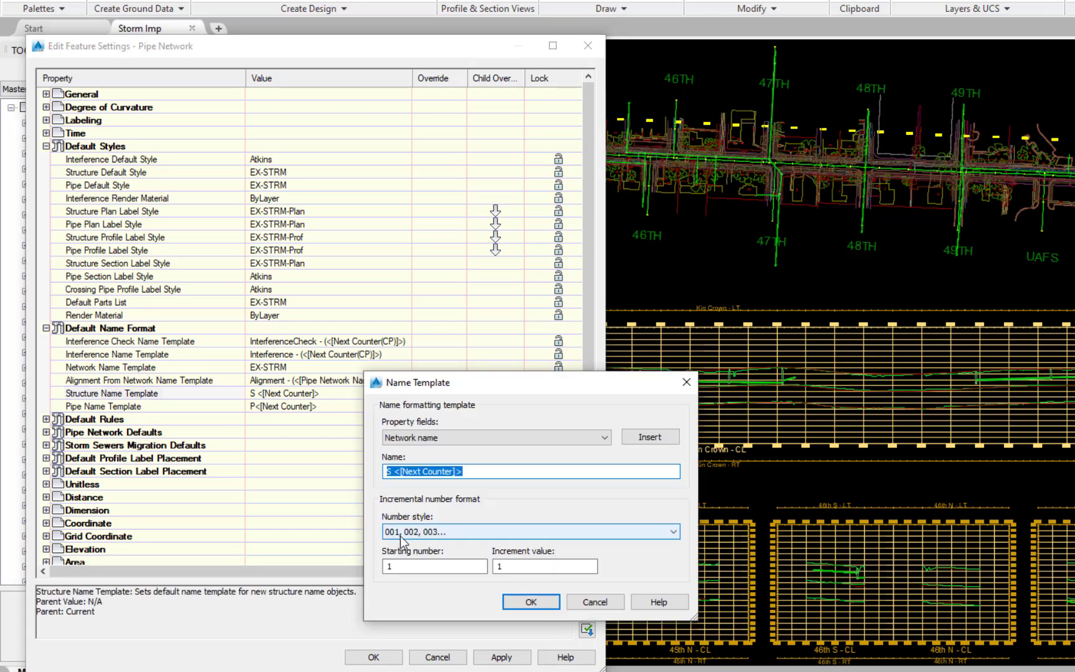
{"action": "left_click", "coordinate": [532, 604]}
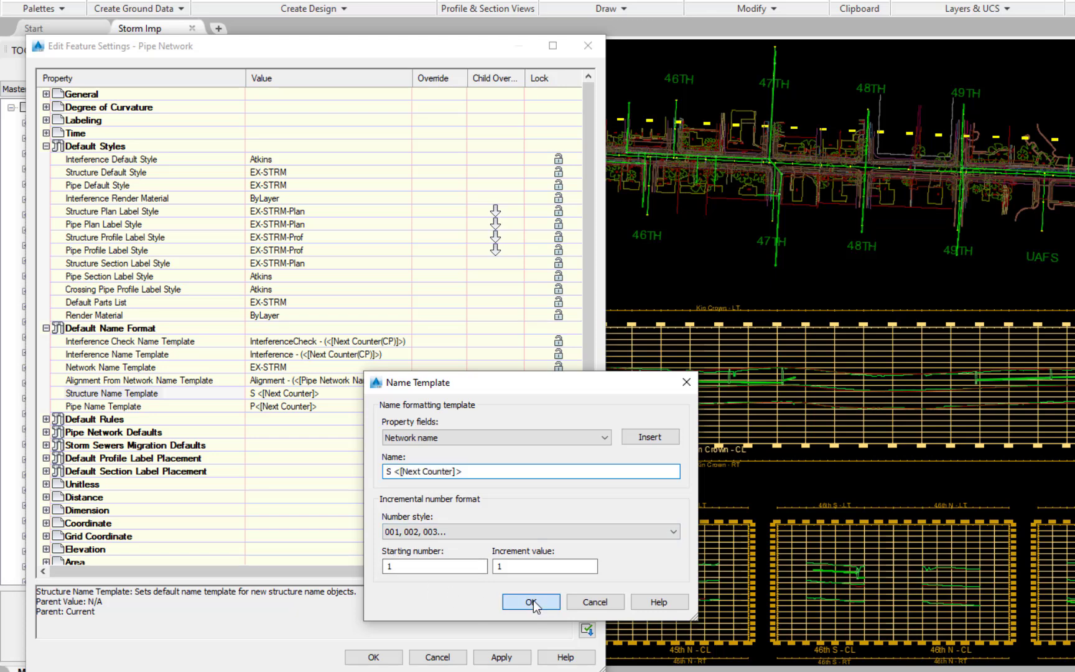
{"action": "left_click", "coordinate": [398, 408]}
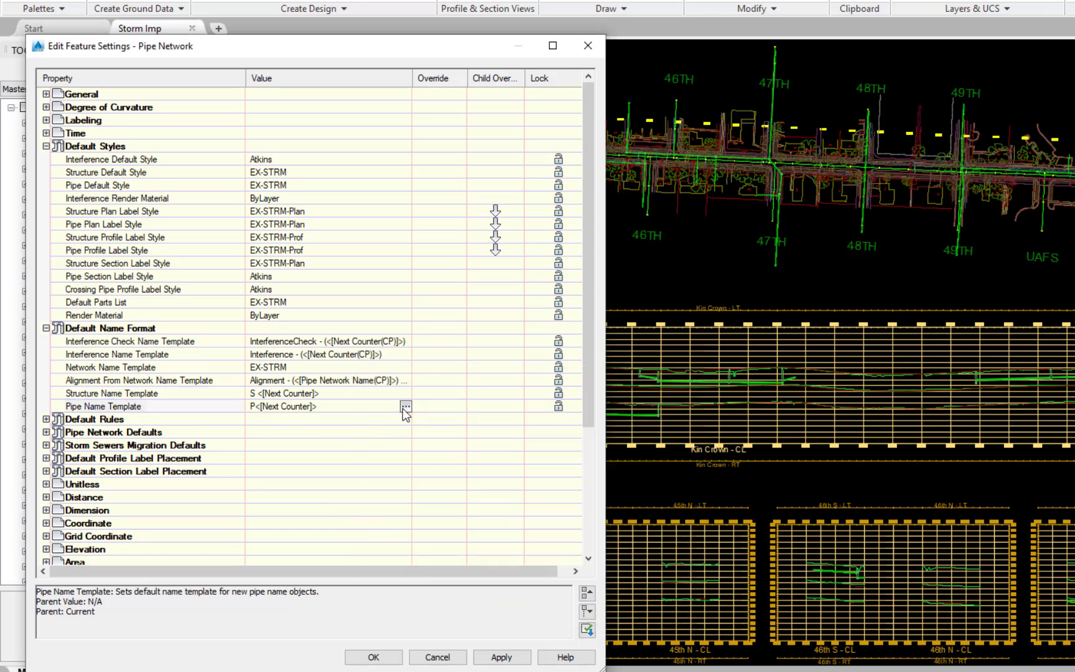
{"action": "left_click", "coordinate": [405, 406]}
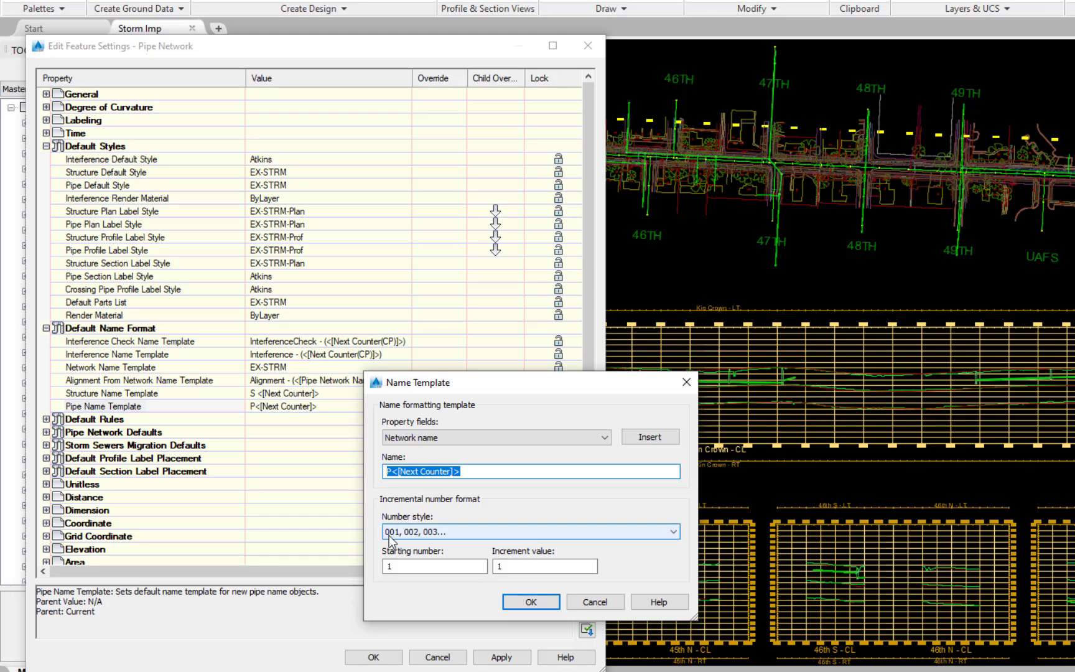
{"action": "left_click", "coordinate": [537, 604]}
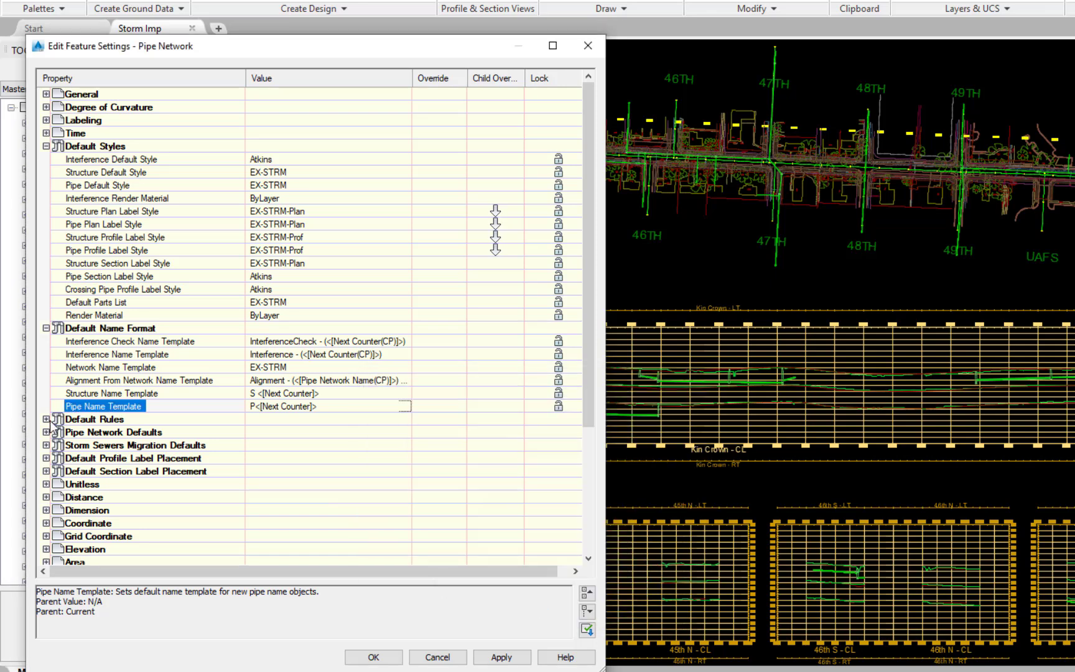
Review the default rules, pipe network defaults, storm sewers migration defaults, and profile and section label placement, and accept the feature settings.
{"action": "left_click", "coordinate": [47, 419]}
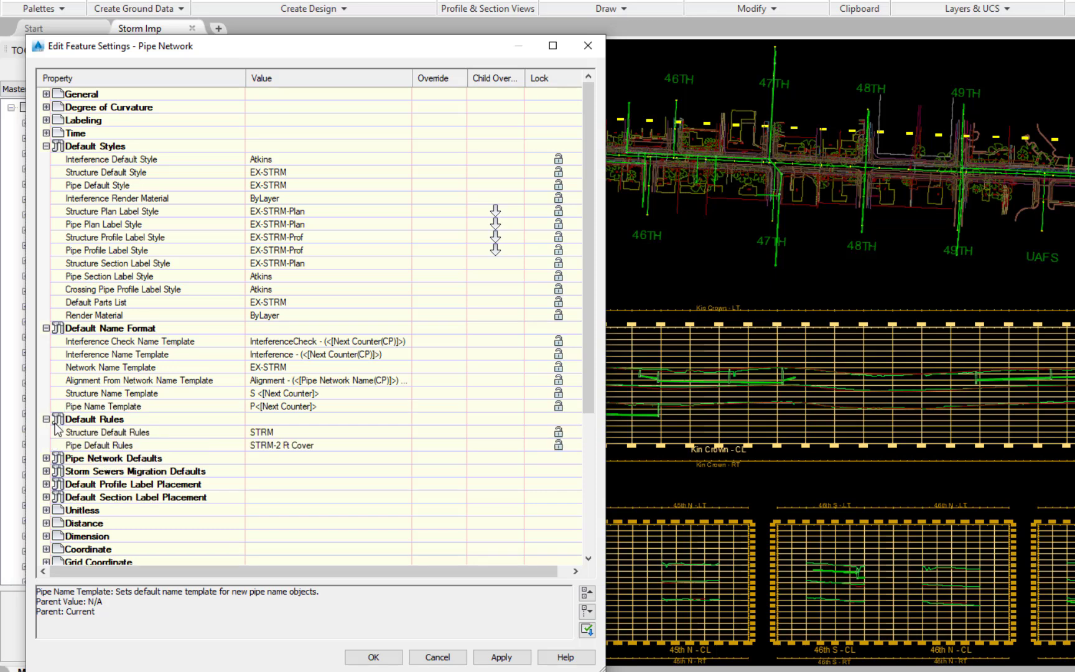
{"action": "left_click", "coordinate": [46, 458]}
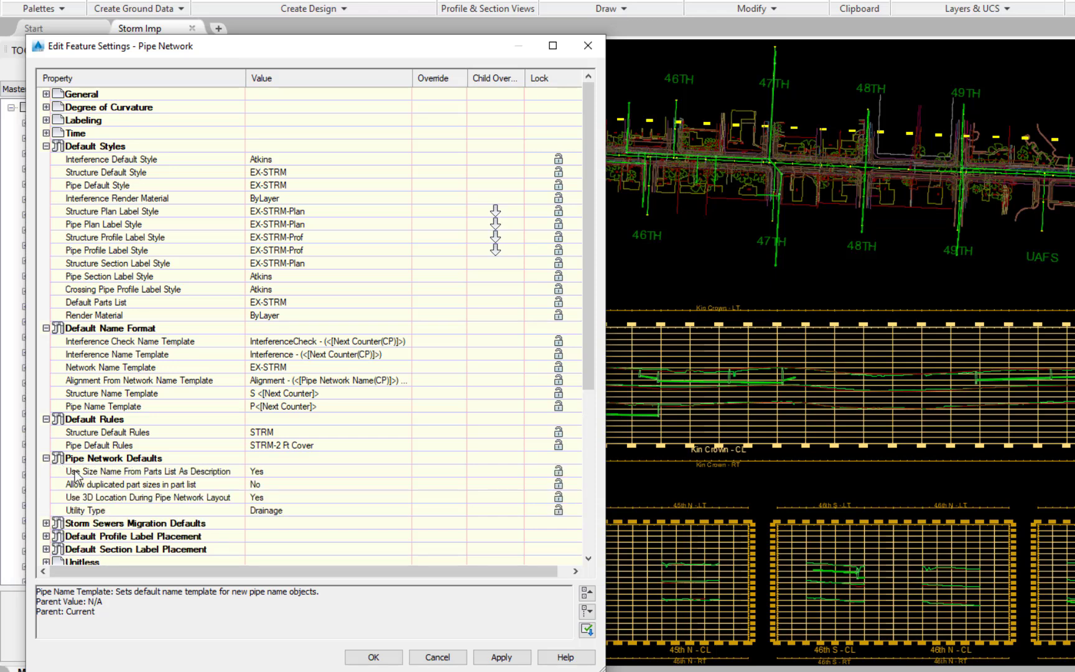
{"action": "left_click", "coordinate": [587, 505]}
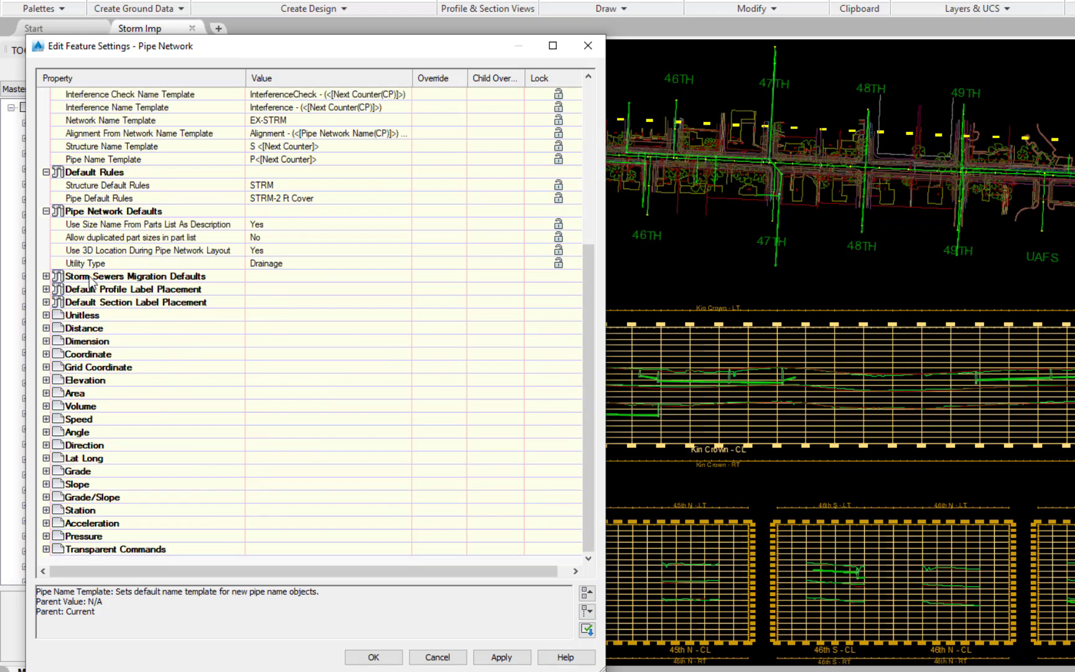
{"action": "left_click", "coordinate": [46, 276]}
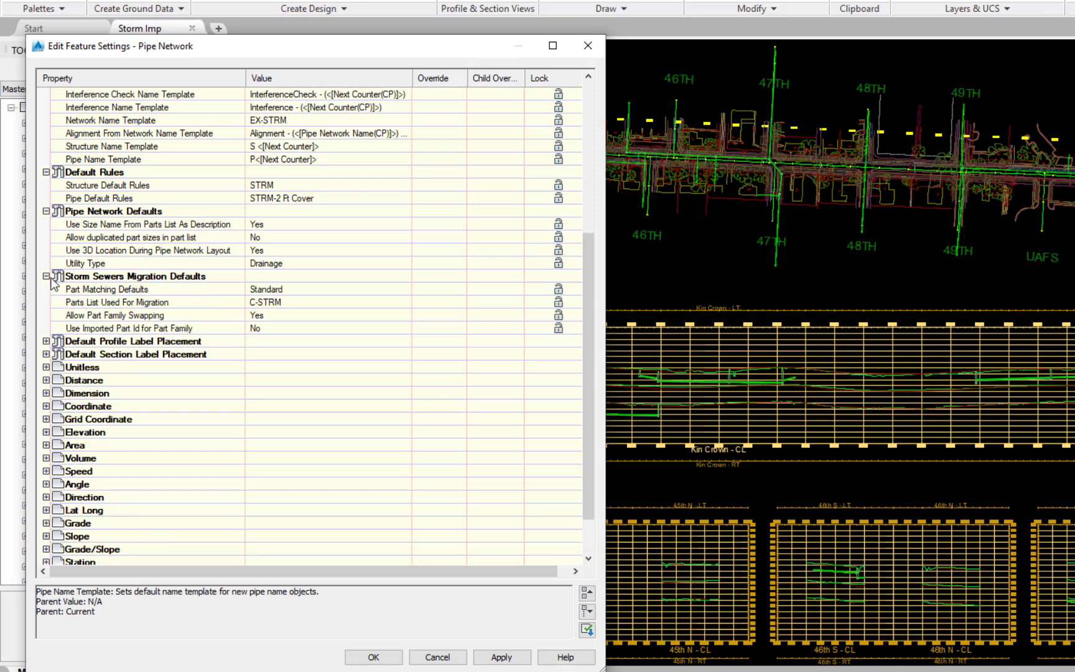
{"action": "left_click", "coordinate": [46, 341]}
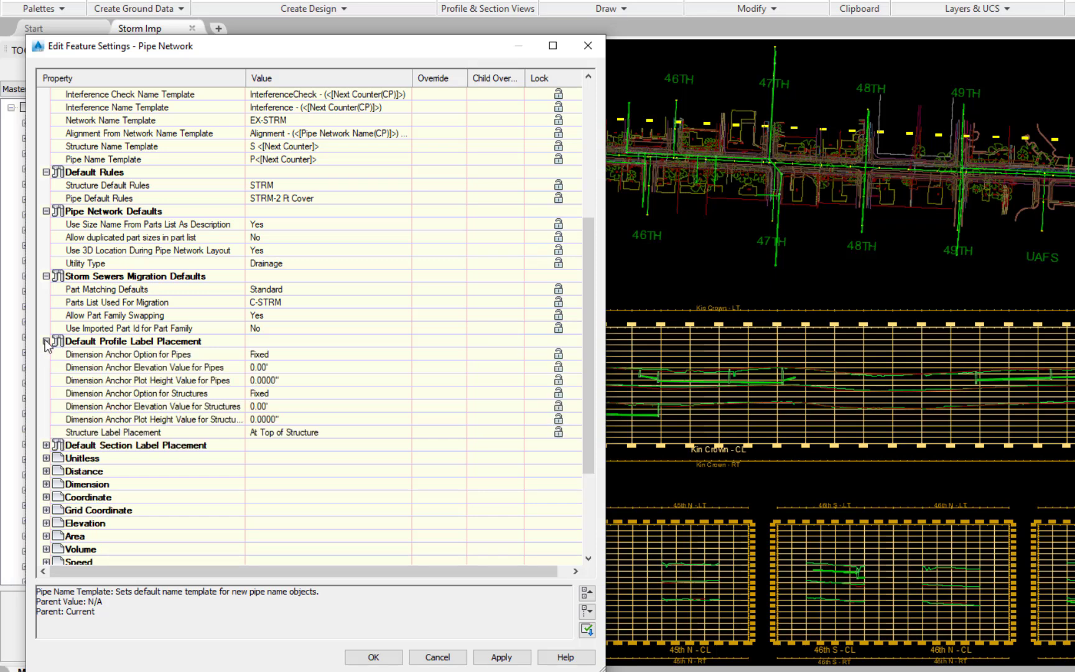
{"action": "left_click", "coordinate": [46, 445]}
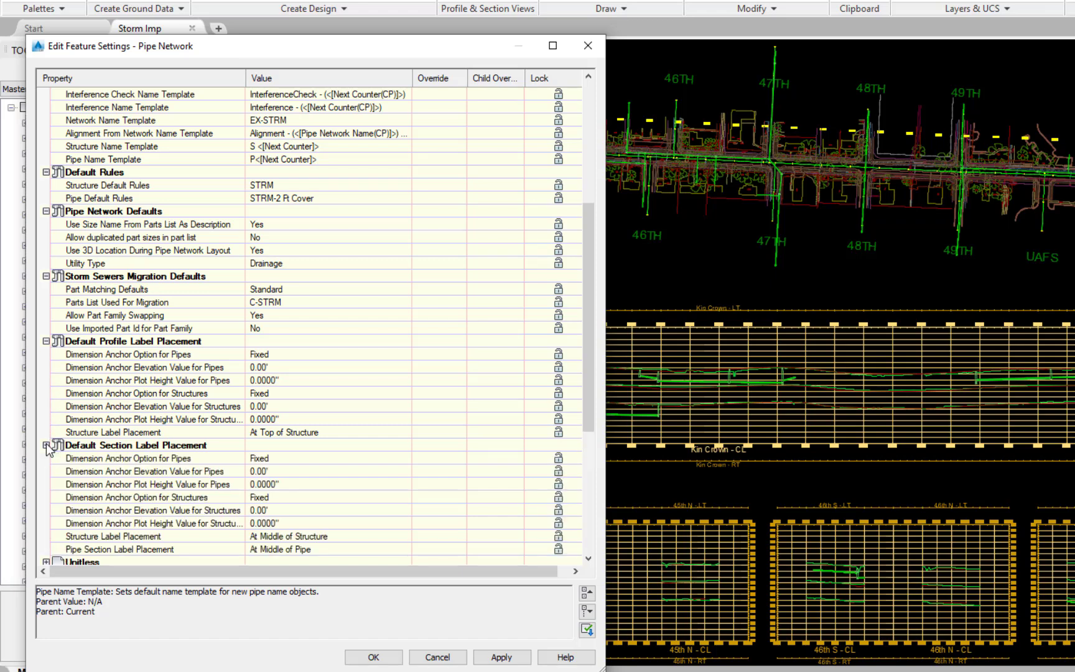
{"action": "left_click", "coordinate": [379, 660]}
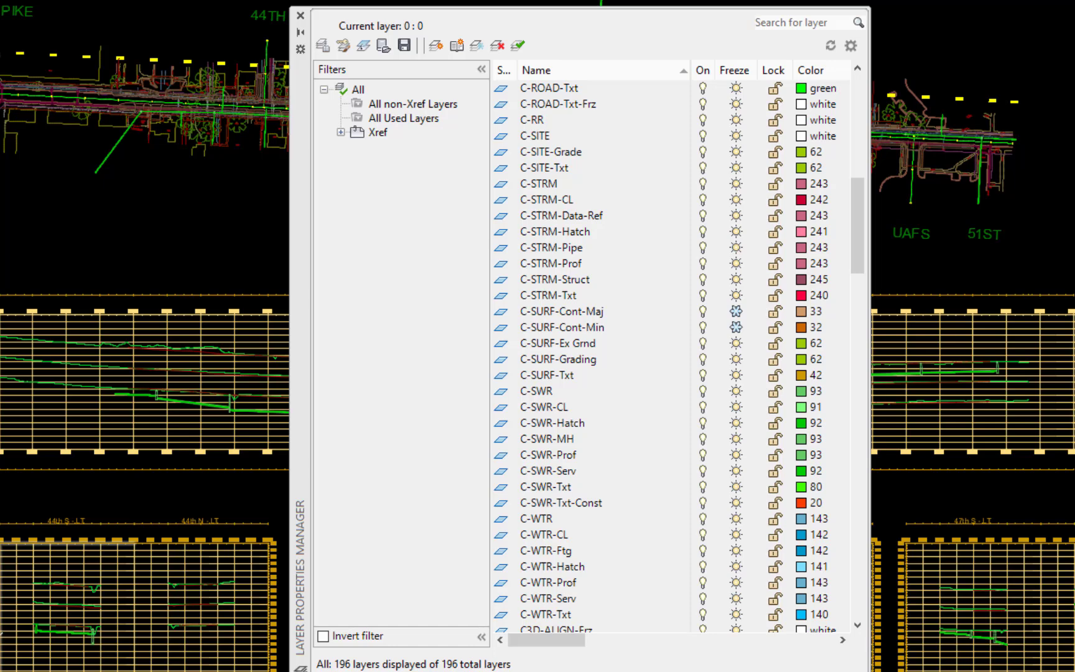
Look through the drawing's layer list from the C-STRM layers to the EX-STRM layers.
{"action": "scroll", "coordinate": [672, 354], "scroll_direction": "down", "scroll_amount": 20}
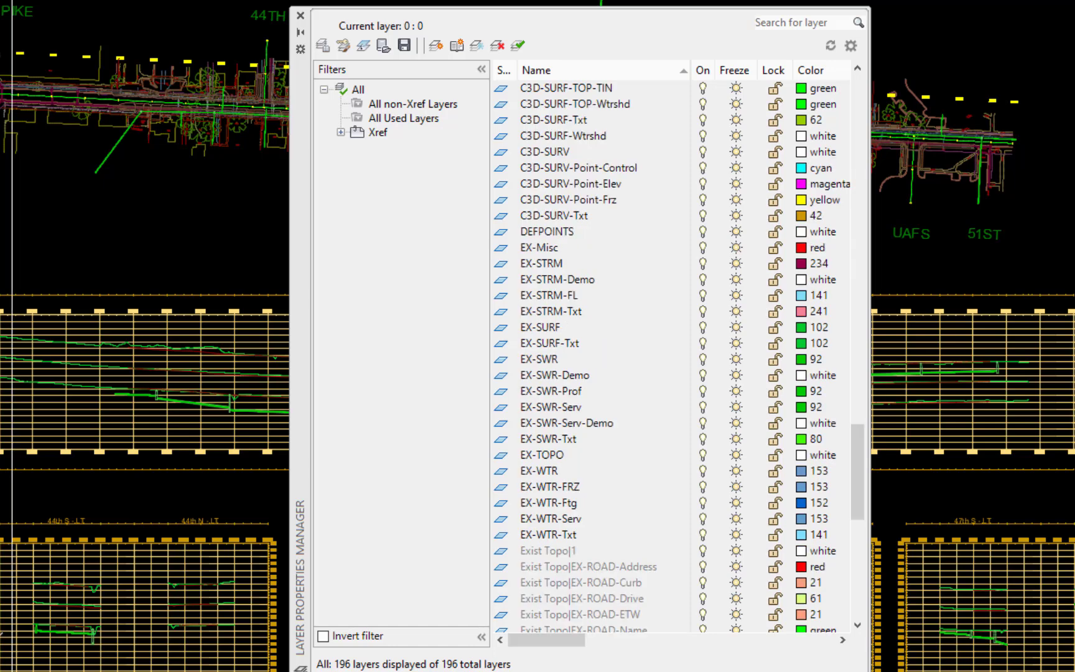